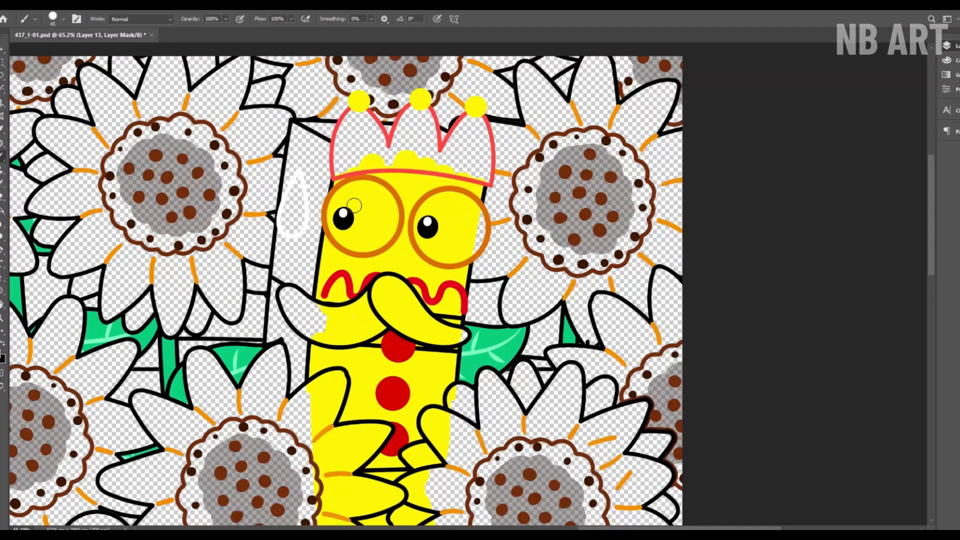
Step: Paint the yellow block character's eyes white and fill its crown with red
mouse_move(335, 210)
mouse_down()
mouse_move(393, 241)
mouse_move(376, 240)
mouse_up()
mouse_move(479, 210)
mouse_down()
mouse_move(440, 261)
mouse_move(465, 215)
mouse_up()
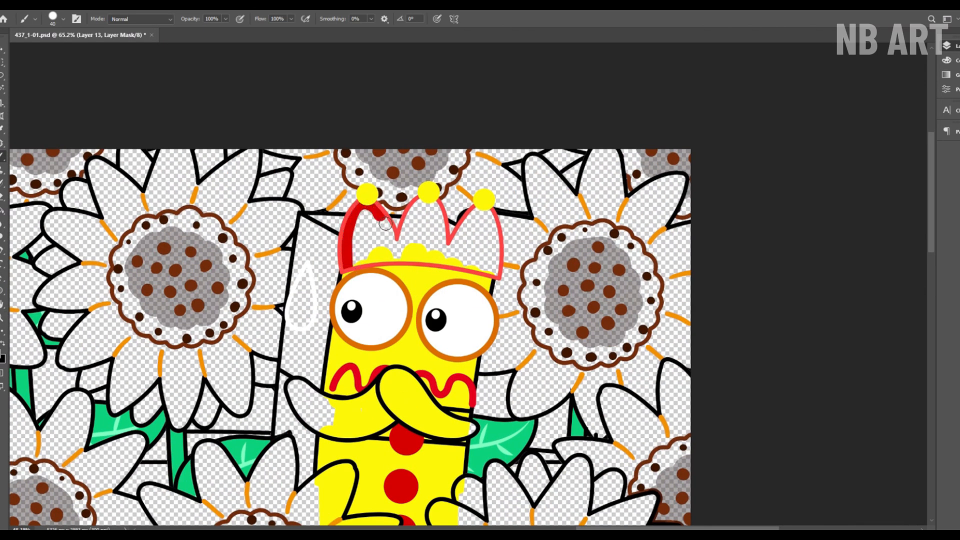
mouse_move(364, 235)
mouse_down()
mouse_move(385, 254)
mouse_move(430, 235)
mouse_move(454, 252)
mouse_up()
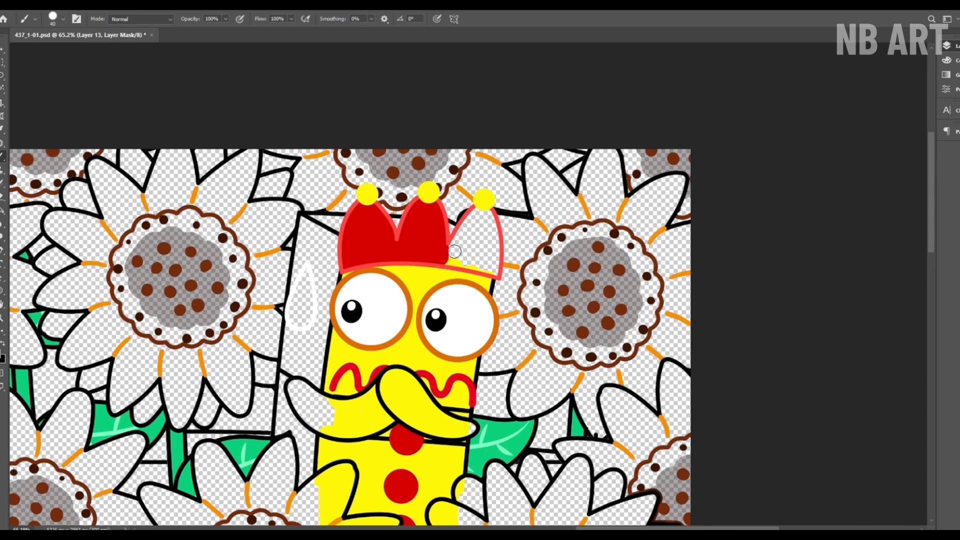
drag(497, 276, 477, 225)
key(z)
click(307, 20)
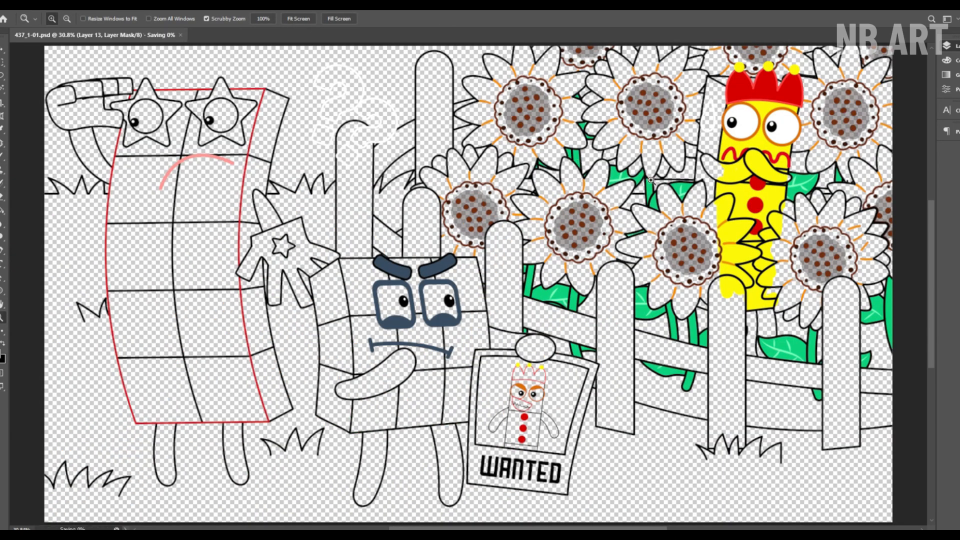
Step: Paint the yellow character's moustache and the visible leg below its body dark red
key(b)
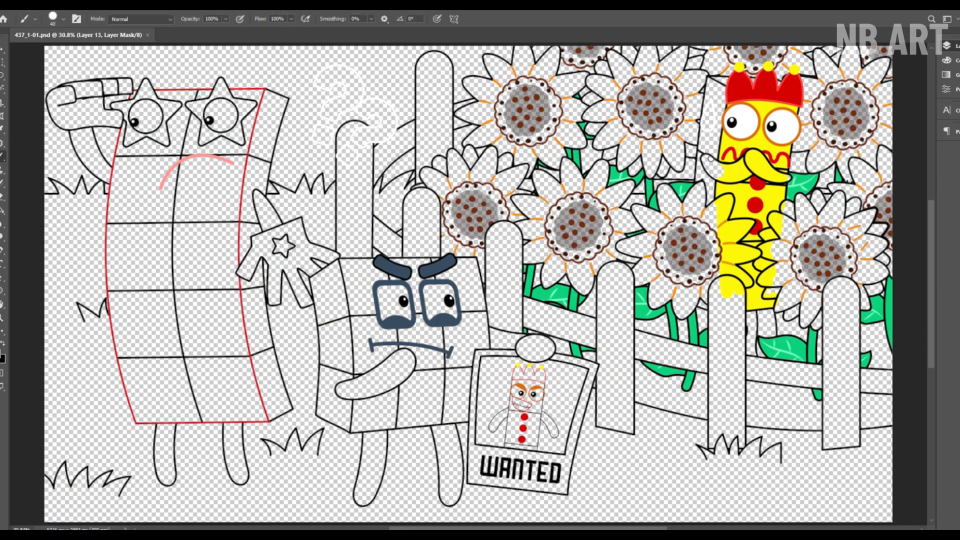
scroll(705, 165, up, 5)
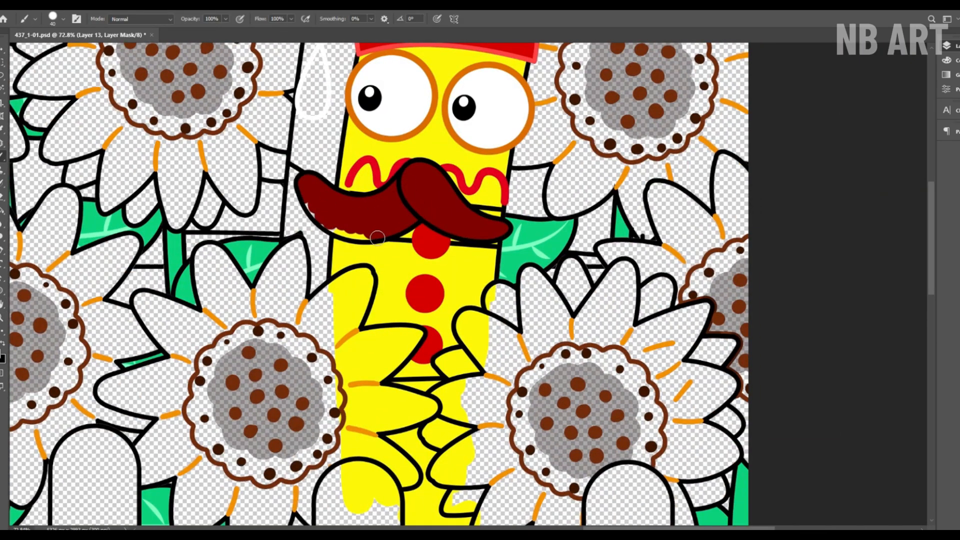
scroll(427, 215, down, 5)
mouse_move(427, 213)
mouse_down()
mouse_move(432, 270)
mouse_move(463, 263)
mouse_up()
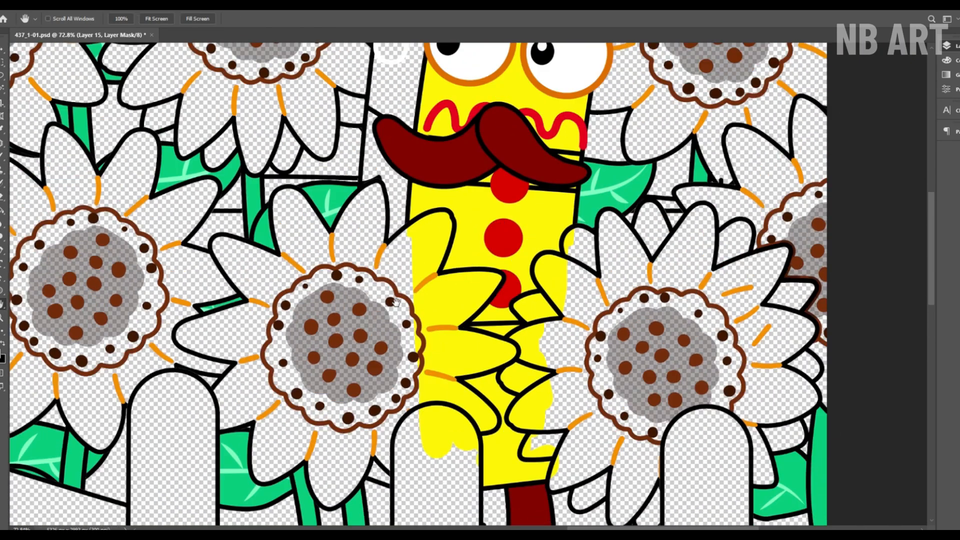
Step: Paint the shaded side of the yellow character golden yellow and fill its sweat drop with cyan
scroll(429, 214, up, 5)
mouse_move(380, 165)
mouse_down()
mouse_move(370, 279)
mouse_move(407, 235)
mouse_up()
scroll(379, 326, up, 5)
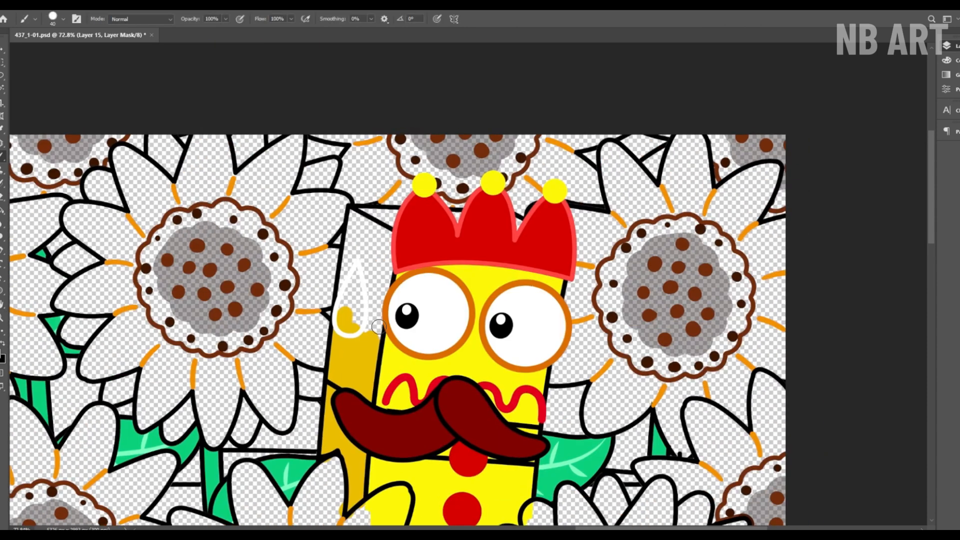
drag(378, 326, 344, 297)
key(z)
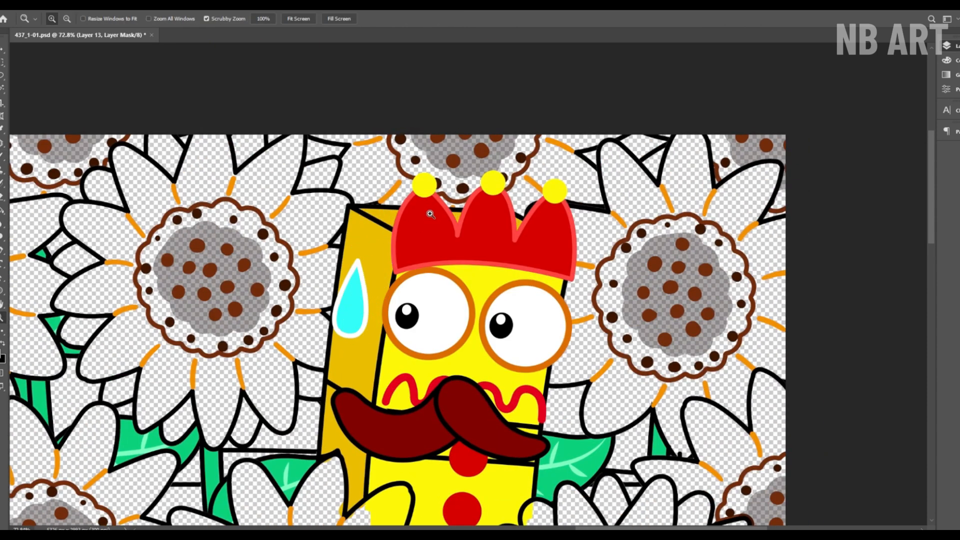
click(298, 19)
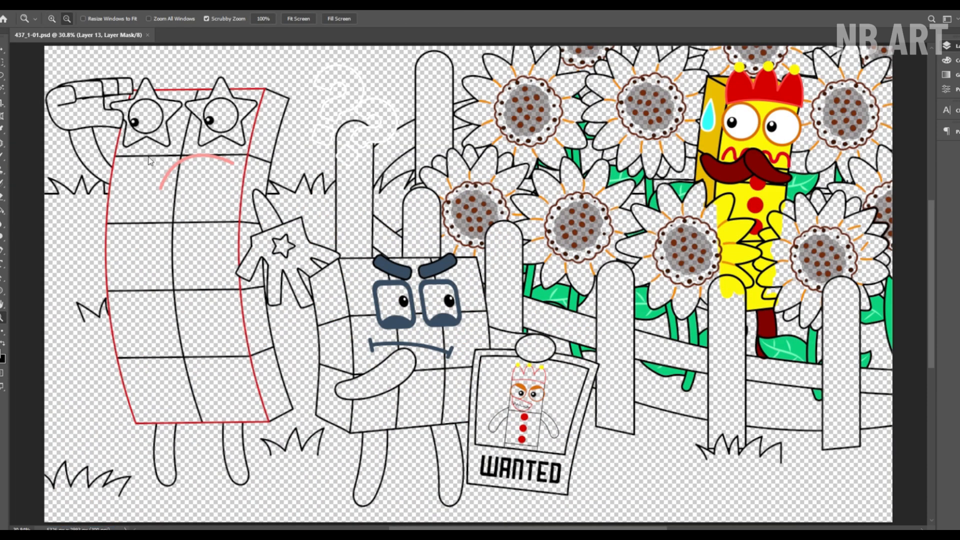
Step: Paint the petals of the leftmost large sunflower in the upper row amber yellow
key(b)
mouse_move(482, 119)
mouse_down()
mouse_move(502, 88)
mouse_move(555, 142)
mouse_move(584, 119)
mouse_up()
key(z)
key(b)
mouse_move(317, 184)
mouse_down()
mouse_move(323, 192)
mouse_move(289, 252)
mouse_up()
key(bracketleft)
key(bracketleft)
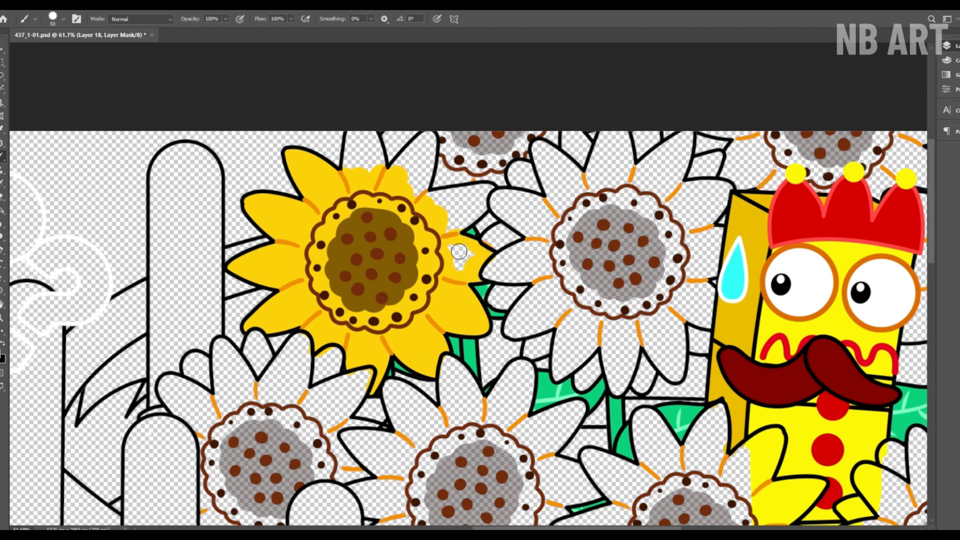
mouse_move(426, 183)
mouse_down()
mouse_move(422, 152)
mouse_move(393, 166)
mouse_move(357, 140)
mouse_move(334, 182)
mouse_up()
Step: Paint the centre of the leftmost upper sunflower brown with a darker brown core
key(z)
drag(402, 169, 439, 170)
key(b)
mouse_move(342, 193)
mouse_down()
mouse_move(299, 242)
mouse_move(291, 307)
mouse_move(324, 340)
mouse_move(388, 330)
mouse_move(412, 276)
mouse_move(372, 213)
mouse_move(287, 292)
mouse_move(327, 257)
mouse_move(370, 251)
mouse_move(398, 326)
mouse_up()
Step: Paint the front petals of the sunflower beside the character's sweat drop bright yellow
key(space)
drag(530, 280, 301, 285)
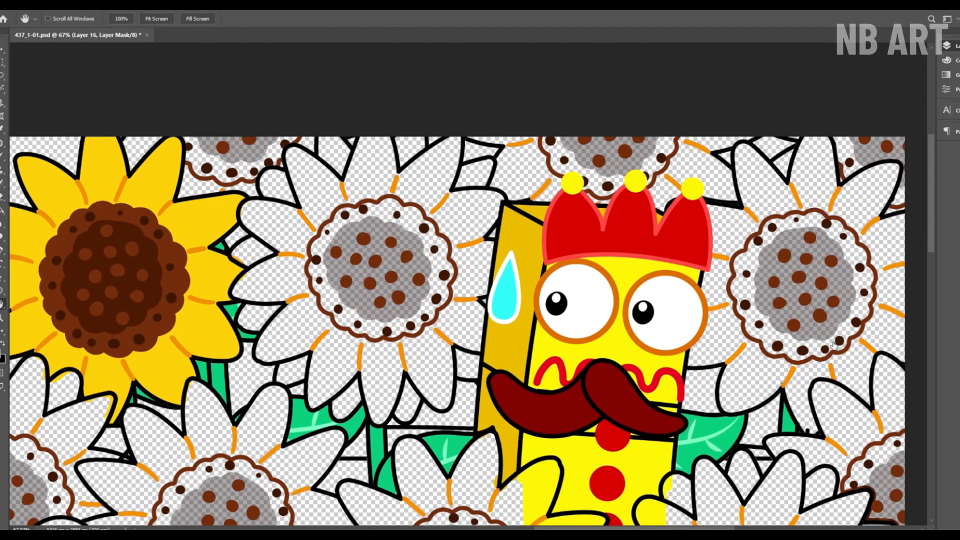
key(alt+bracketright)
mouse_move(301, 212)
mouse_down()
mouse_move(255, 212)
mouse_move(330, 389)
mouse_move(430, 380)
mouse_move(475, 300)
mouse_move(486, 199)
mouse_move(400, 150)
mouse_move(320, 185)
mouse_move(439, 165)
mouse_move(471, 266)
mouse_move(424, 360)
mouse_move(336, 373)
mouse_up()
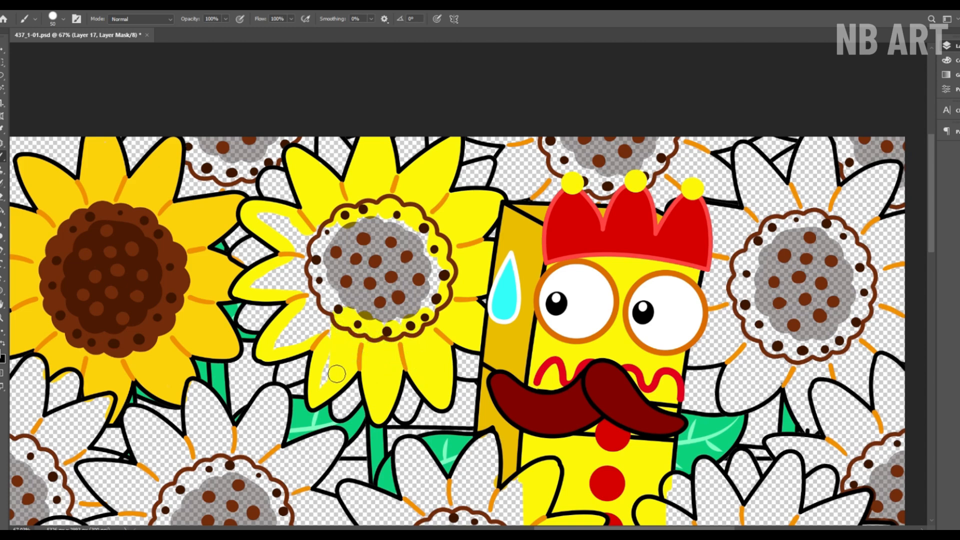
drag(298, 254, 271, 224)
Step: Paint the back petals of the sunflower beside the sweat drop orange
key(z)
drag(389, 208, 397, 207)
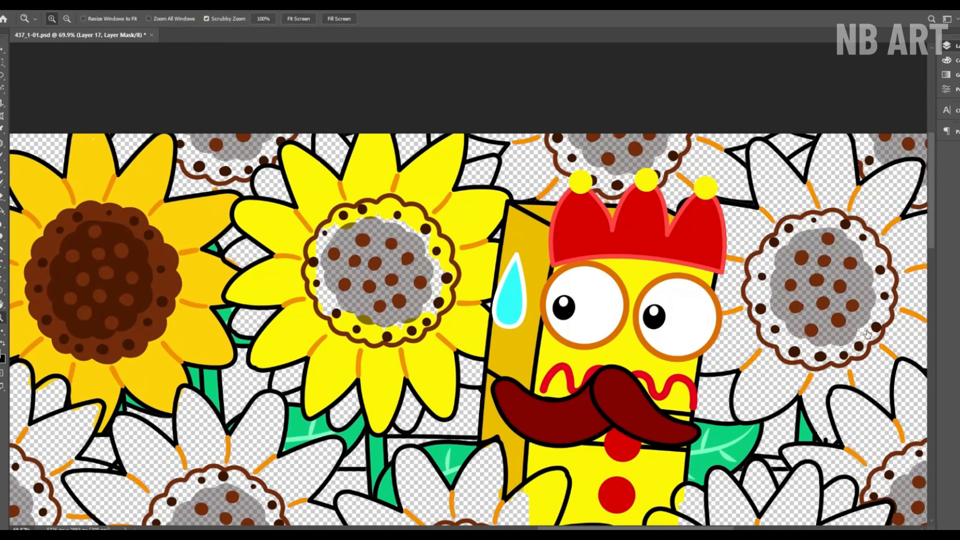
key(b)
mouse_move(268, 180)
mouse_down()
mouse_move(302, 213)
mouse_move(356, 162)
mouse_up()
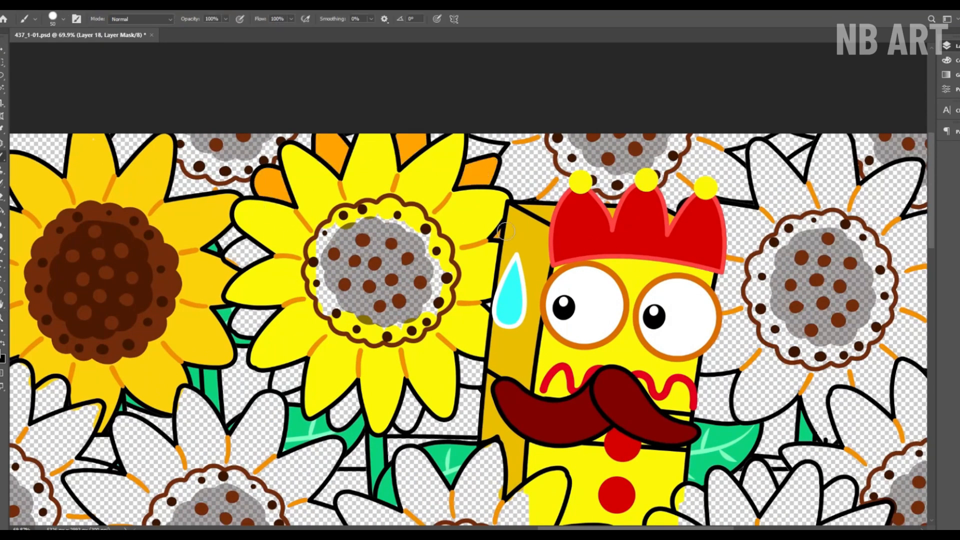
mouse_move(403, 417)
mouse_down()
mouse_move(281, 396)
mouse_move(275, 350)
mouse_up()
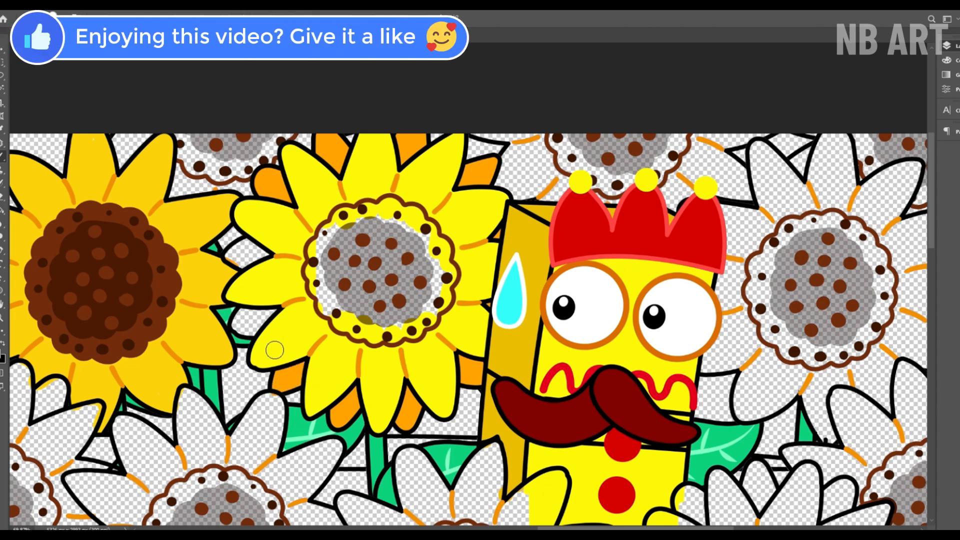
Step: Paint the same sunflower's seed ring brown and its core dark brown
scroll(253, 245, up, 2)
mouse_move(333, 295)
mouse_down()
mouse_move(320, 342)
mouse_move(363, 395)
mouse_up()
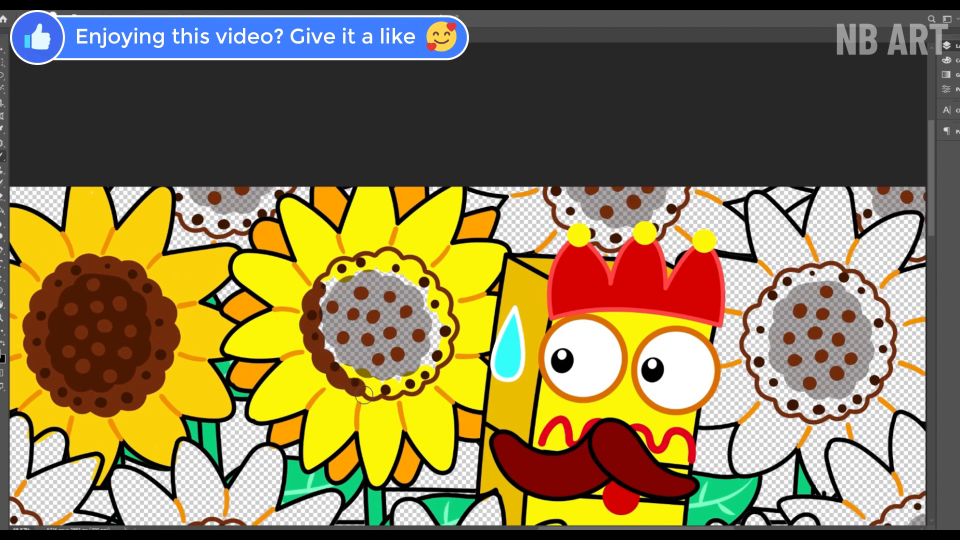
mouse_move(454, 332)
mouse_down()
mouse_move(379, 270)
mouse_move(350, 370)
mouse_move(430, 349)
mouse_up()
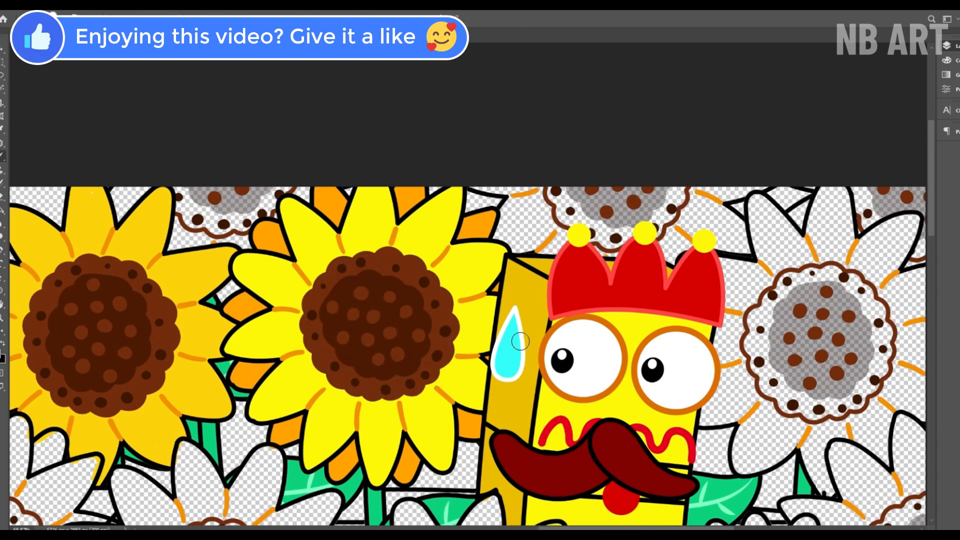
Step: Paint the large sunflower right of the crowned character yellow with a brown centre, and save the document
mouse_move(716, 402)
mouse_down()
mouse_move(199, 364)
mouse_move(240, 359)
mouse_up()
mouse_move(257, 270)
mouse_down()
mouse_move(234, 364)
mouse_move(266, 422)
mouse_move(311, 419)
mouse_move(362, 457)
mouse_move(445, 375)
mouse_move(447, 185)
mouse_move(378, 165)
mouse_move(282, 158)
mouse_move(258, 236)
mouse_move(269, 334)
mouse_move(289, 382)
mouse_move(397, 381)
mouse_move(440, 340)
mouse_move(408, 190)
mouse_move(348, 210)
mouse_move(306, 255)
mouse_move(280, 317)
mouse_move(323, 374)
mouse_up()
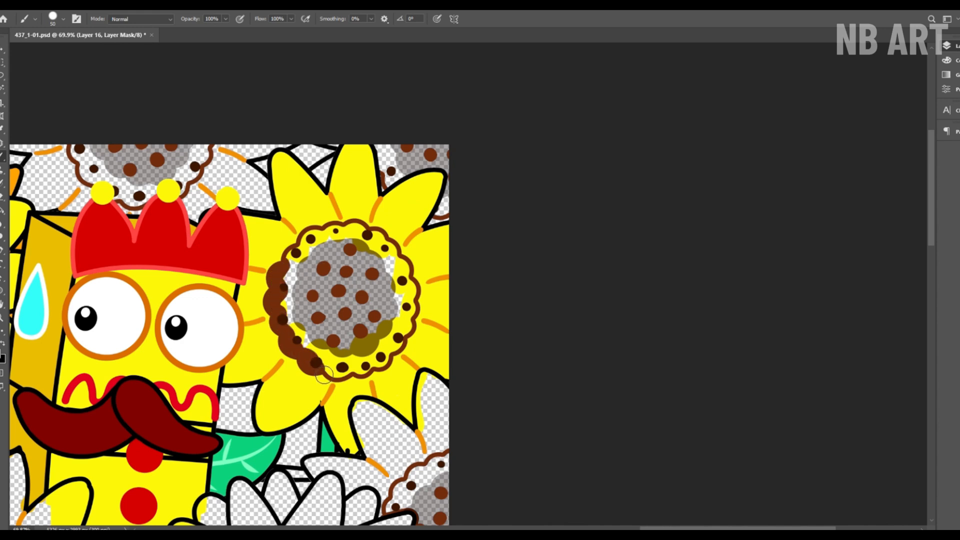
mouse_move(405, 341)
mouse_down()
mouse_move(360, 233)
mouse_move(305, 322)
mouse_move(407, 265)
mouse_move(385, 339)
mouse_up()
key(z)
drag(398, 281, 333, 163)
click(300, 19)
key(ctrl+s)
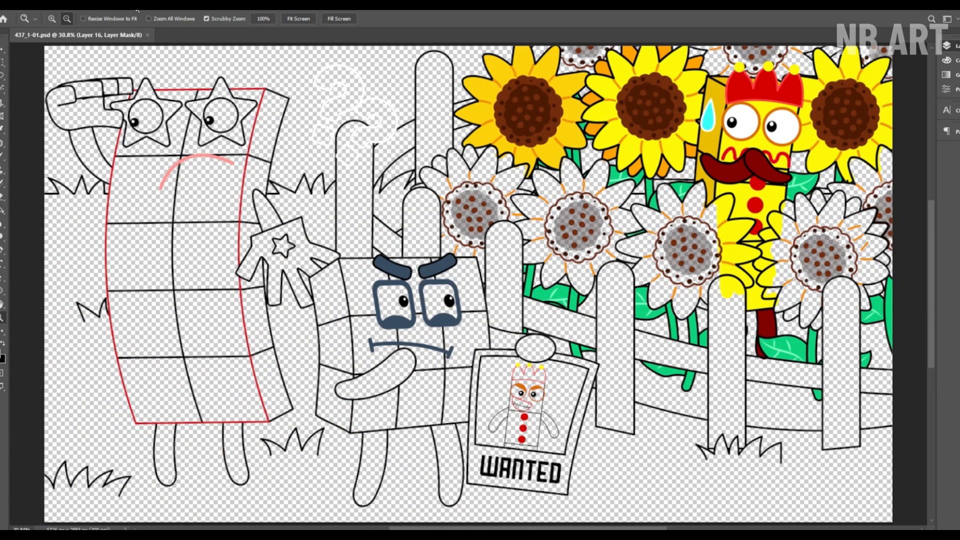
Step: Paint the leftmost lower-row sunflower with bright yellow front petals and orange back petals
key(b)
mouse_move(432, 186)
mouse_down()
mouse_move(468, 173)
mouse_move(513, 220)
mouse_up()
key(z)
drag(531, 135, 572, 160)
key(b)
drag(338, 216, 343, 203)
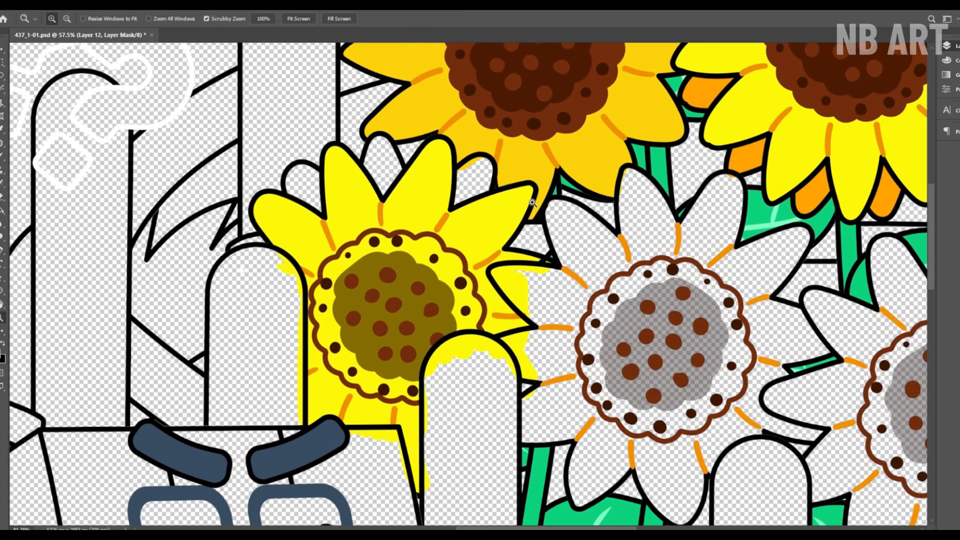
mouse_move(235, 247)
mouse_down()
mouse_move(262, 252)
mouse_move(382, 159)
mouse_move(481, 185)
mouse_up()
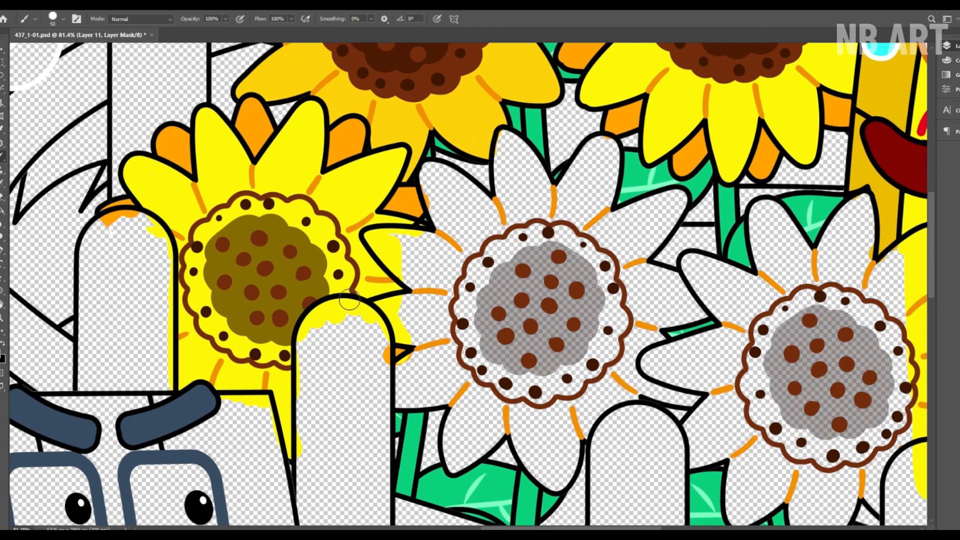
Step: Paint the centres of the two leftmost lower-row sunflowers brown with dark brown cores
mouse_move(352, 300)
mouse_down()
mouse_move(277, 208)
mouse_move(193, 325)
mouse_move(341, 294)
mouse_move(295, 235)
mouse_move(220, 232)
mouse_up()
mouse_move(492, 247)
mouse_down()
mouse_move(325, 202)
mouse_move(356, 357)
mouse_move(453, 256)
mouse_move(320, 270)
mouse_move(395, 321)
mouse_move(433, 295)
mouse_up()
drag(504, 218, 463, 261)
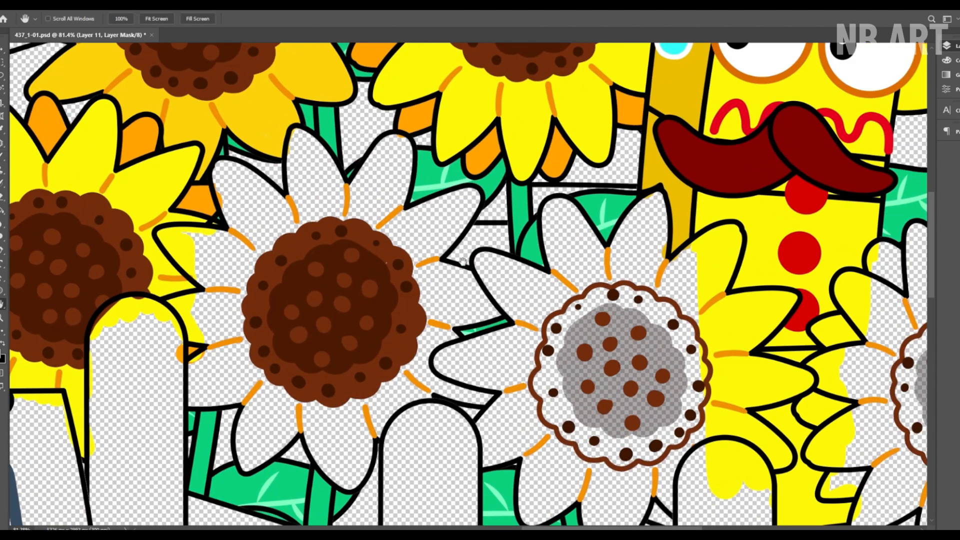
Step: Paint the petals of the second and third lower-row sunflowers yellow and the third one's centre brown
click(862, 251)
mouse_move(238, 246)
mouse_down()
mouse_move(209, 293)
mouse_move(200, 408)
mouse_move(253, 343)
mouse_move(221, 355)
mouse_move(230, 241)
mouse_move(250, 172)
mouse_move(277, 200)
mouse_move(263, 218)
mouse_move(325, 155)
mouse_move(309, 169)
mouse_move(388, 157)
mouse_move(385, 178)
mouse_move(463, 206)
mouse_move(476, 314)
mouse_move(444, 337)
mouse_move(440, 392)
mouse_move(493, 402)
mouse_move(405, 377)
mouse_move(374, 408)
mouse_move(323, 413)
mouse_move(363, 450)
mouse_move(245, 456)
mouse_move(268, 454)
mouse_move(410, 381)
mouse_up()
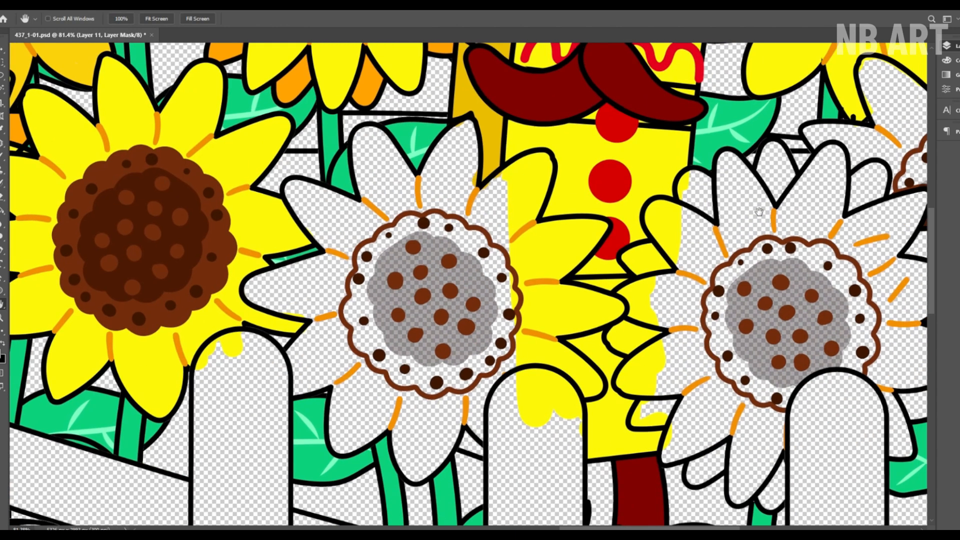
mouse_move(390, 145)
mouse_down()
mouse_move(392, 233)
mouse_move(420, 191)
mouse_move(313, 195)
mouse_move(343, 241)
mouse_move(386, 229)
mouse_move(259, 302)
mouse_move(360, 303)
mouse_move(354, 335)
mouse_move(301, 392)
mouse_move(349, 325)
mouse_move(350, 395)
mouse_move(397, 418)
mouse_move(357, 415)
mouse_move(441, 466)
mouse_move(421, 449)
mouse_move(484, 439)
mouse_move(531, 358)
mouse_move(511, 252)
mouse_move(517, 179)
mouse_move(479, 163)
mouse_move(454, 222)
mouse_move(592, 262)
mouse_up()
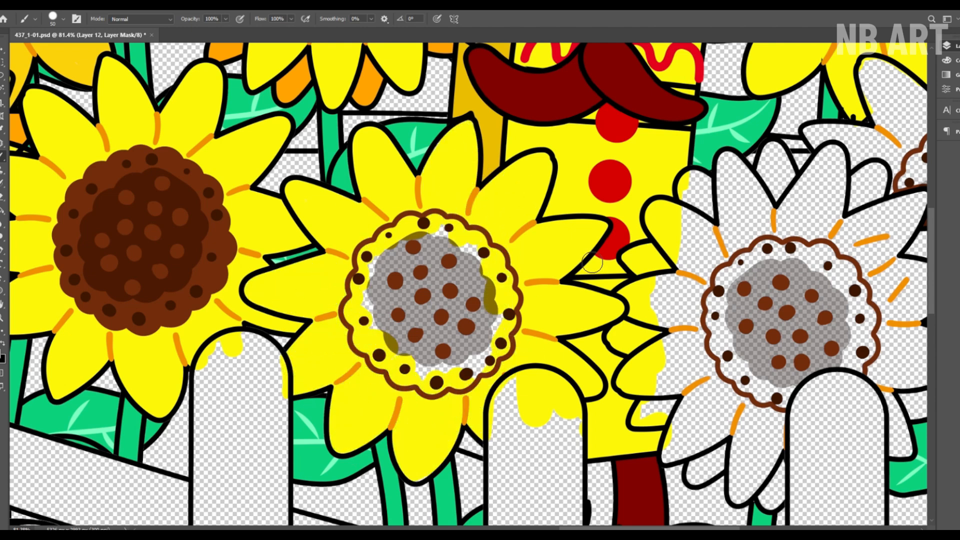
mouse_move(396, 248)
mouse_down()
mouse_move(373, 360)
mouse_move(508, 345)
mouse_move(475, 233)
mouse_move(395, 263)
mouse_move(463, 345)
mouse_move(477, 320)
mouse_up()
Step: Paint the fourth lower-row sunflower with yellow front petals, orange back petals and a brown centre
key(space)
drag(638, 288, 235, 222)
mouse_move(326, 204)
mouse_down()
mouse_move(320, 271)
mouse_move(358, 330)
mouse_move(472, 283)
mouse_move(452, 206)
mouse_move(394, 184)
mouse_move(348, 264)
mouse_move(371, 321)
mouse_move(460, 252)
mouse_move(542, 389)
mouse_up()
key(space)
mouse_move(405, 260)
mouse_down()
mouse_move(370, 261)
mouse_move(353, 320)
mouse_move(387, 415)
mouse_move(452, 449)
mouse_move(382, 274)
mouse_up()
key(space)
mouse_move(334, 305)
mouse_down()
mouse_move(357, 297)
mouse_move(346, 332)
mouse_up()
mouse_move(457, 237)
mouse_down()
mouse_move(489, 264)
mouse_move(494, 299)
mouse_up()
mouse_move(510, 225)
mouse_down()
mouse_move(491, 218)
mouse_move(512, 337)
mouse_up()
Step: Paint the partly hidden sunflower at the artwork's right edge with a brown centre and amber petals
key(space)
mouse_move(515, 280)
mouse_down()
mouse_move(552, 265)
mouse_move(515, 267)
mouse_move(440, 224)
mouse_move(425, 196)
mouse_move(364, 186)
mouse_move(372, 218)
mouse_up()
key(space)
key(ctrl+space)
drag(373, 218, 337, 221)
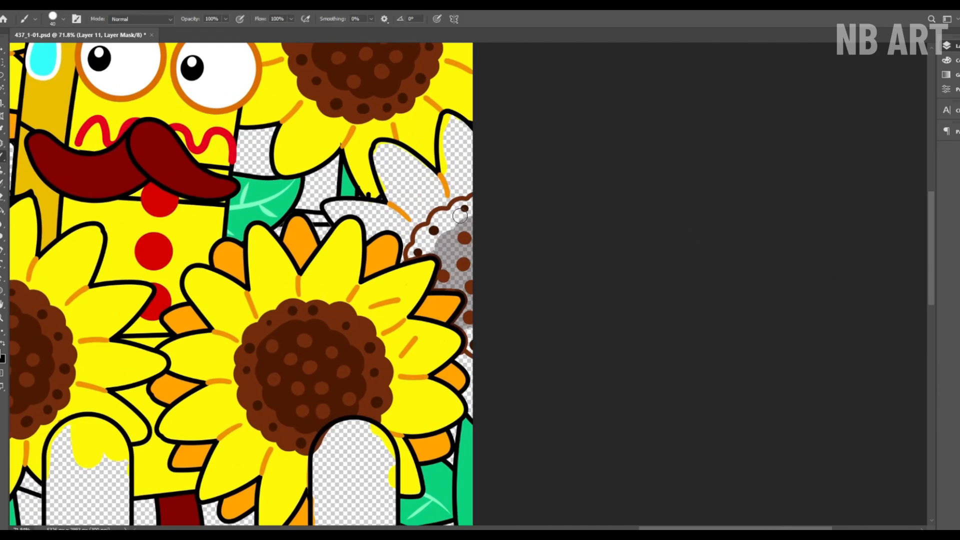
drag(474, 355, 462, 235)
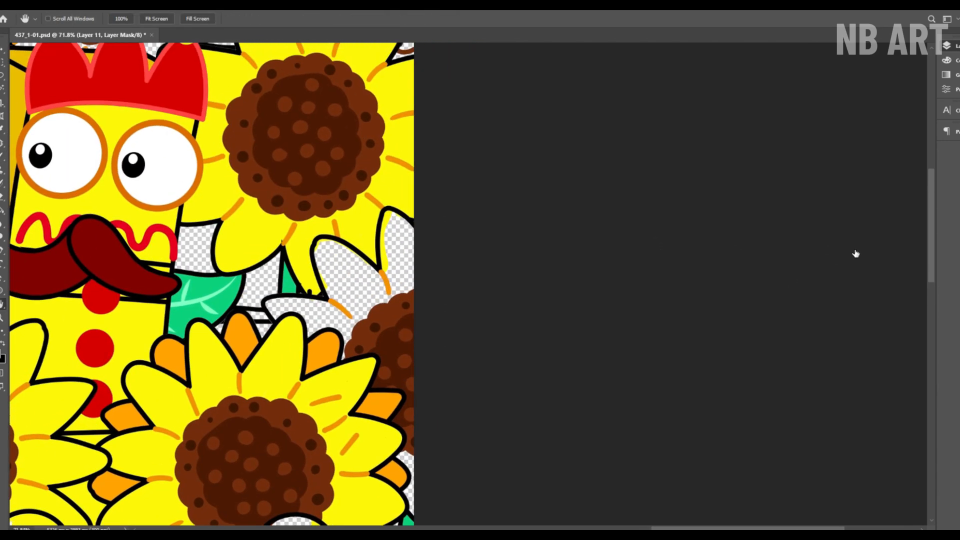
drag(402, 230, 372, 312)
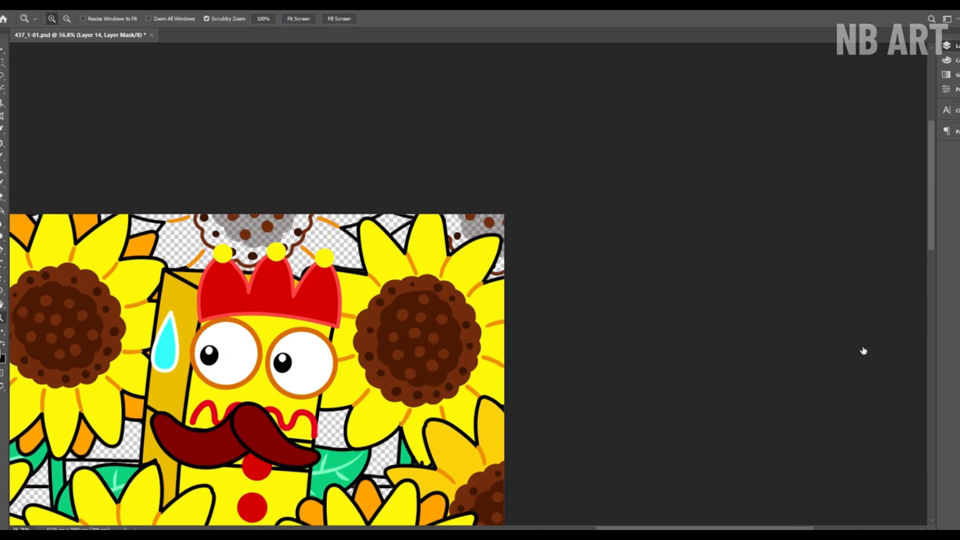
Step: Paint the upper-right corner sunflower's centre brown and the sunflower behind the crown yellow with a brown centre
drag(449, 220, 464, 235)
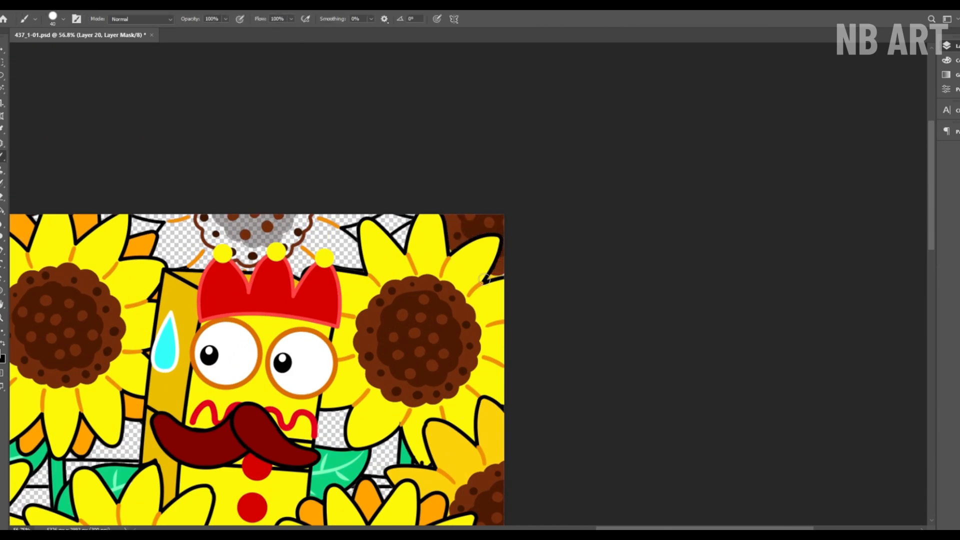
drag(401, 224, 568, 261)
drag(483, 255, 481, 269)
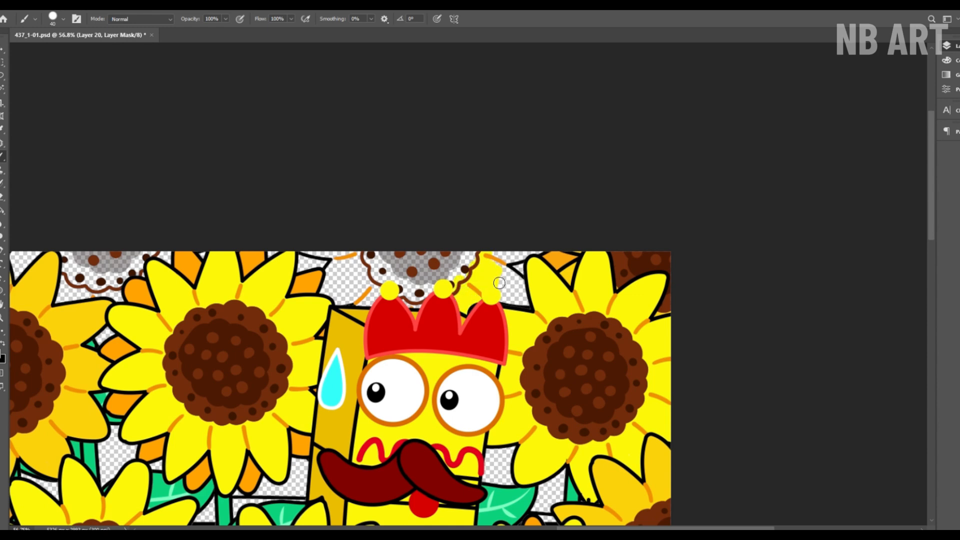
drag(310, 251, 339, 286)
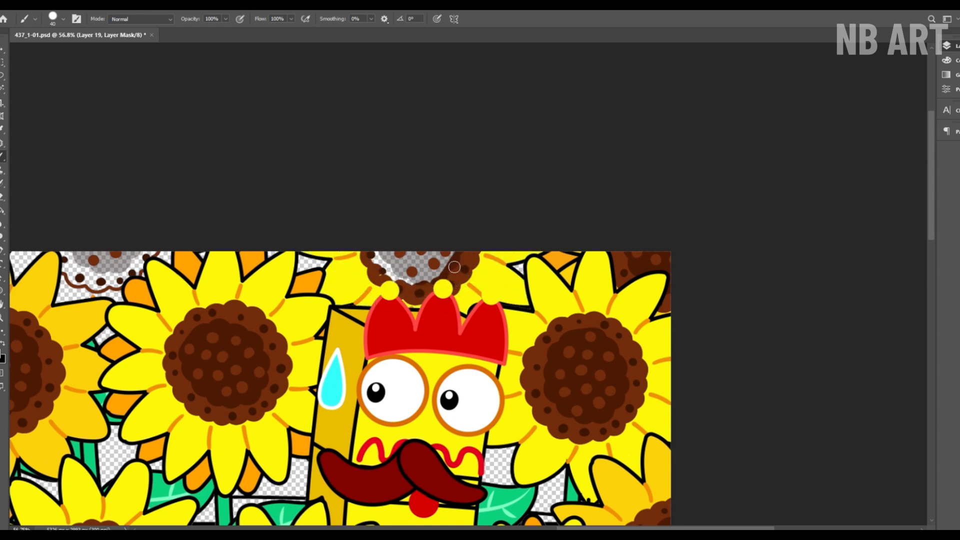
drag(454, 267, 398, 258)
Step: Paint the cropped sunflower between the two upper-left sunflowers yellow with a brown centre
drag(363, 315, 675, 303)
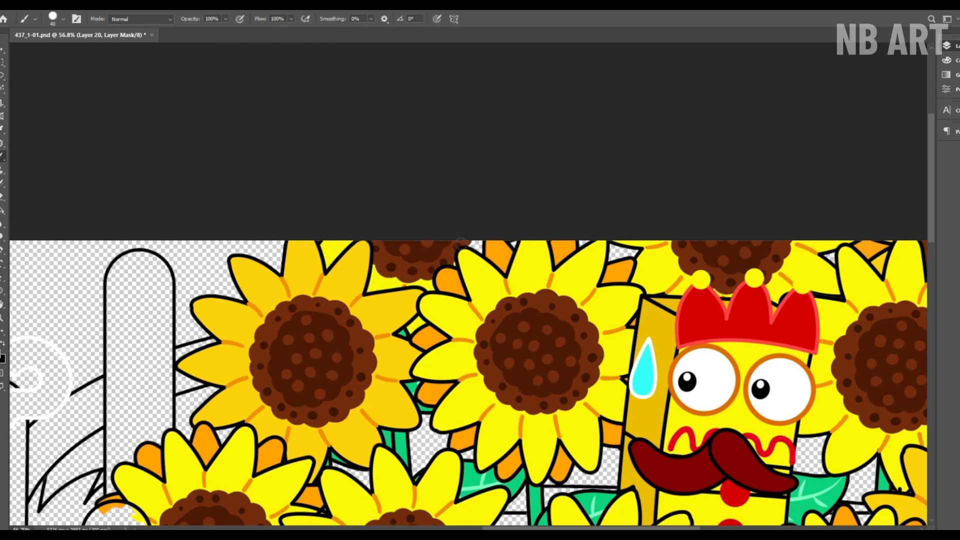
drag(461, 244, 476, 246)
key(z)
drag(317, 272, 272, 274)
click(299, 19)
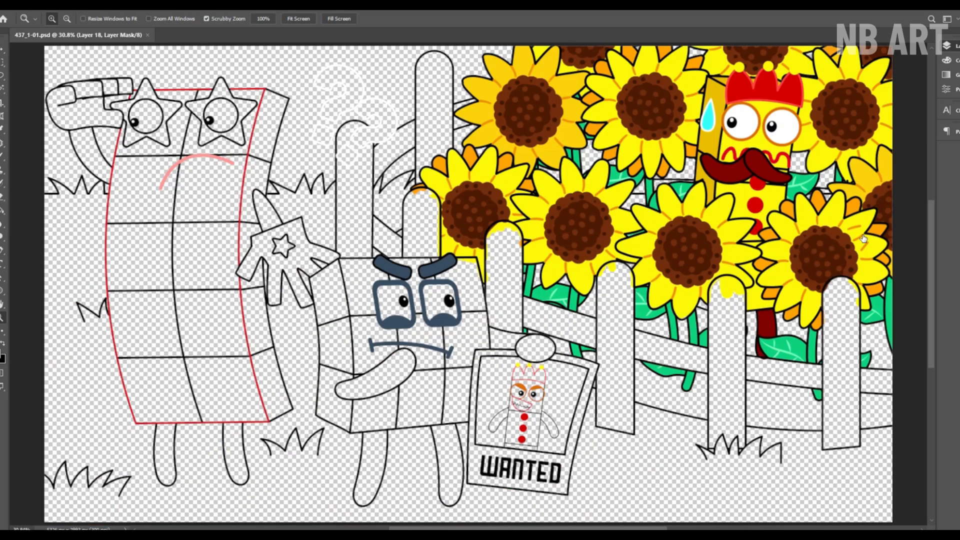
Step: Paint the top row of the glasses-wearing block character's front face dark grey
click(865, 204)
key(b)
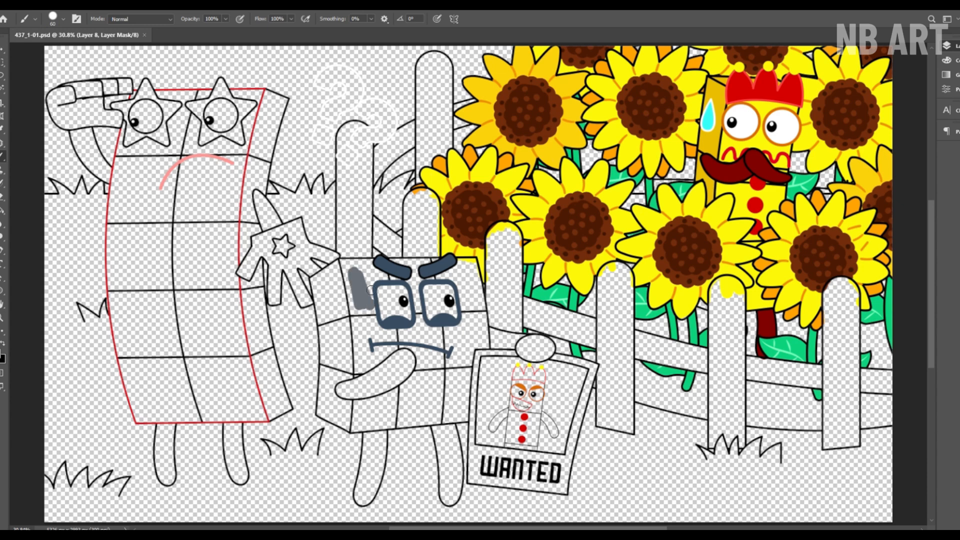
drag(465, 299, 470, 295)
key(z)
drag(459, 277, 506, 277)
key(b)
mouse_move(300, 341)
mouse_down()
mouse_move(254, 345)
mouse_move(292, 268)
mouse_move(502, 289)
mouse_move(473, 333)
mouse_up()
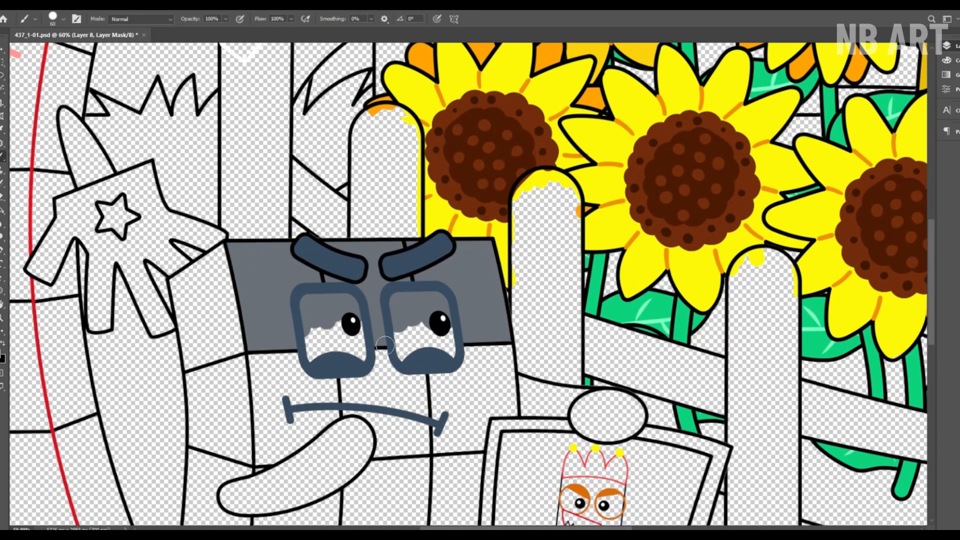
Step: Paint the middle row of the block character's front medium grey and the bottom row light grey
key(space)
drag(385, 344, 363, 231)
mouse_move(272, 249)
mouse_down()
mouse_move(241, 343)
mouse_move(255, 268)
mouse_move(356, 269)
mouse_move(336, 302)
mouse_move(420, 332)
mouse_move(487, 295)
mouse_move(342, 319)
mouse_move(424, 330)
mouse_move(464, 254)
mouse_move(487, 139)
mouse_up()
key(space)
mouse_move(257, 292)
mouse_down()
mouse_move(427, 331)
mouse_move(467, 230)
mouse_move(272, 340)
mouse_move(410, 250)
mouse_move(457, 240)
mouse_up()
key(space)
drag(434, 191, 423, 372)
Step: Paint the block character's eyes white inside the glasses frames and save the document
click(841, 194)
mouse_move(303, 318)
mouse_down()
mouse_move(350, 250)
mouse_move(429, 250)
mouse_move(441, 297)
mouse_up()
key(z)
drag(439, 280, 330, 270)
click(300, 19)
key(ctrl+s)
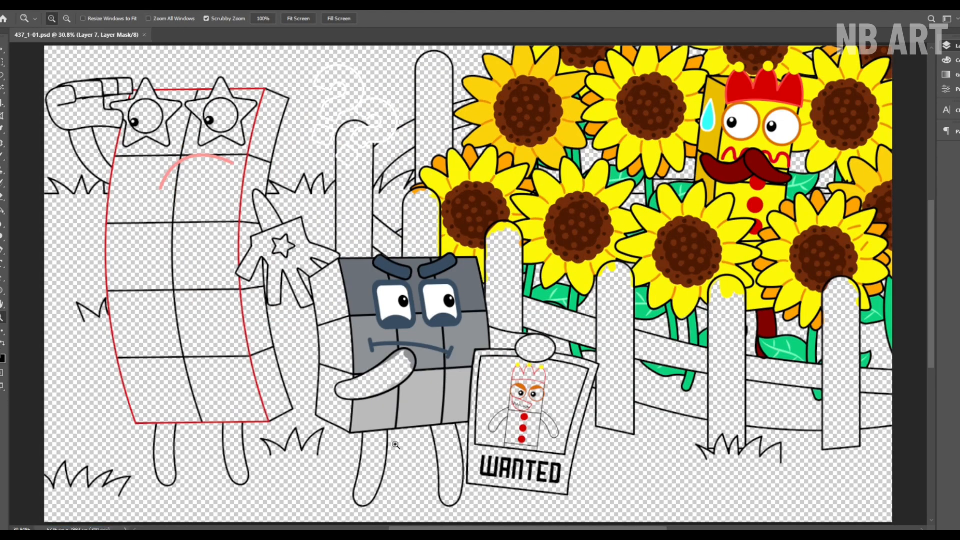
Step: Paint the grey block character's raised arm and both legs dark blue
key(b)
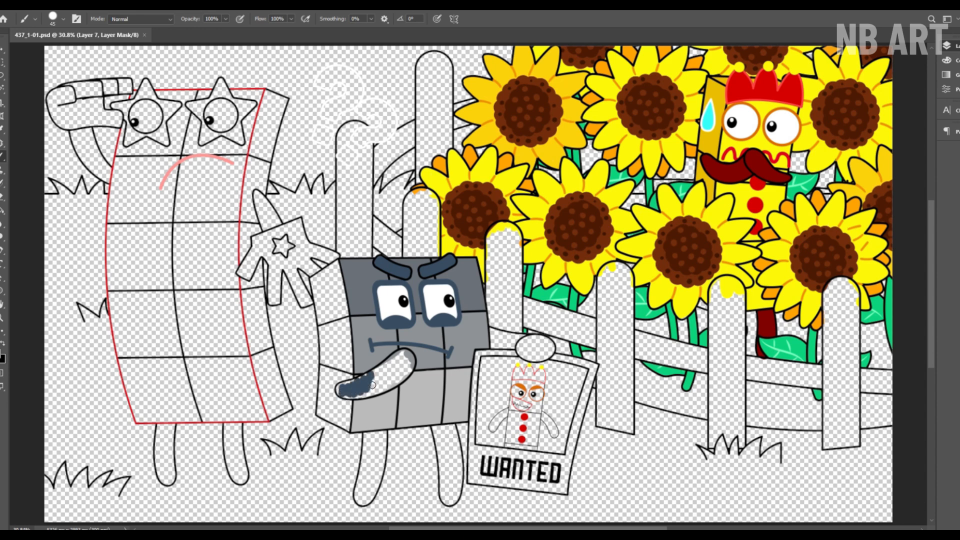
drag(404, 361, 410, 365)
drag(410, 365, 455, 409)
drag(455, 410, 415, 310)
mouse_move(254, 301)
mouse_down()
mouse_move(282, 290)
mouse_move(291, 184)
mouse_up()
mouse_move(278, 252)
mouse_down()
mouse_move(280, 325)
mouse_move(392, 250)
mouse_move(420, 350)
mouse_move(415, 268)
mouse_move(425, 349)
mouse_up()
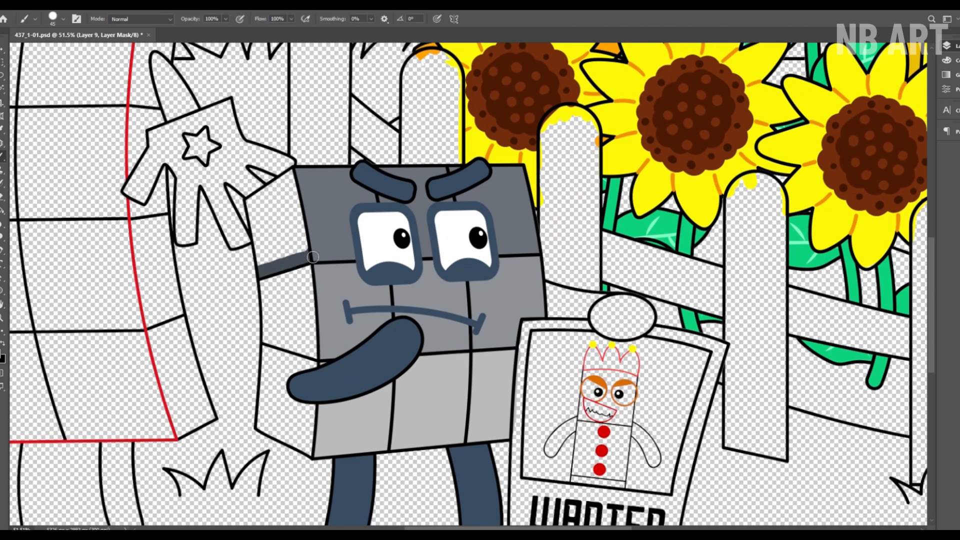
Step: Paint the grey character's side face in three grey tones and the poster-holding arm and hand dark blue
mouse_move(313, 256)
mouse_down()
mouse_move(280, 200)
mouse_move(286, 261)
mouse_up()
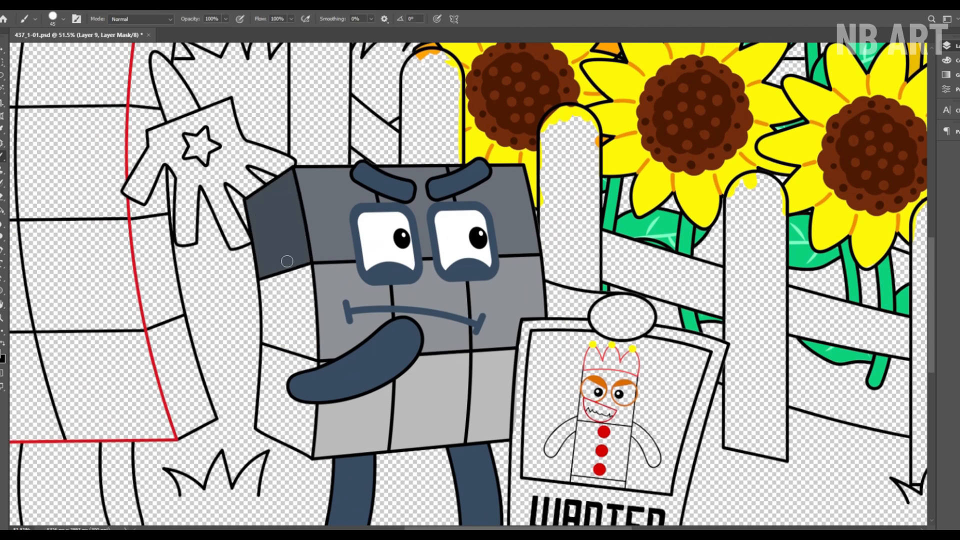
mouse_move(267, 307)
mouse_down()
mouse_move(299, 325)
mouse_move(285, 320)
mouse_move(280, 400)
mouse_move(311, 447)
mouse_up()
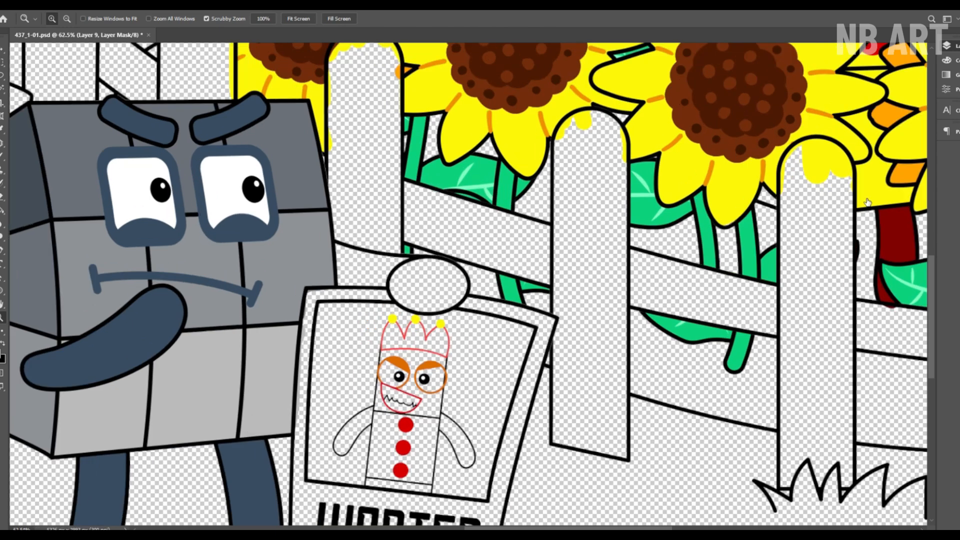
mouse_move(336, 245)
mouse_down()
mouse_move(464, 284)
mouse_move(390, 295)
mouse_move(360, 265)
mouse_move(450, 280)
mouse_up()
Step: Paint the wanted poster's frame white and the background of its picture light blue
mouse_move(395, 227)
mouse_down()
mouse_move(334, 226)
mouse_move(322, 373)
mouse_up()
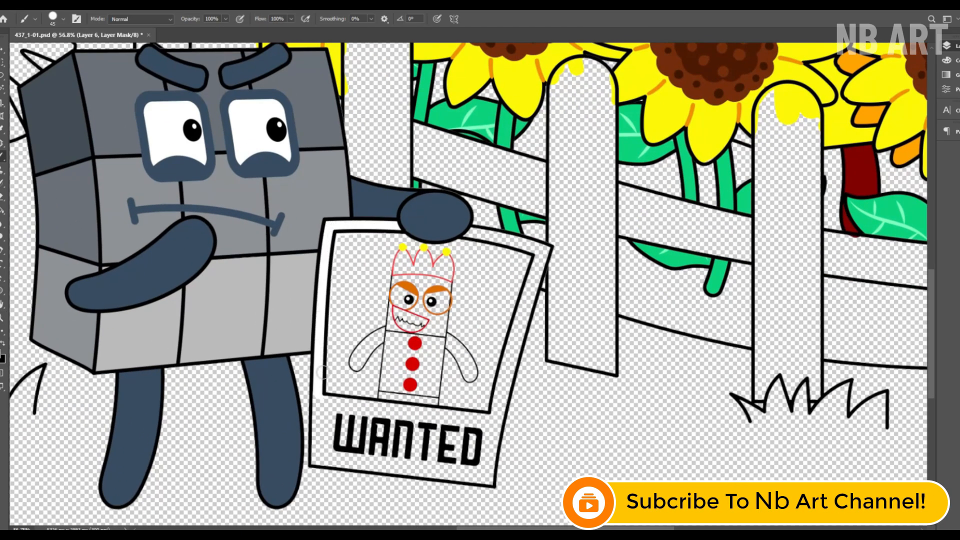
mouse_move(429, 476)
mouse_down()
mouse_move(518, 345)
mouse_move(472, 234)
mouse_move(495, 397)
mouse_move(453, 466)
mouse_move(325, 467)
mouse_up()
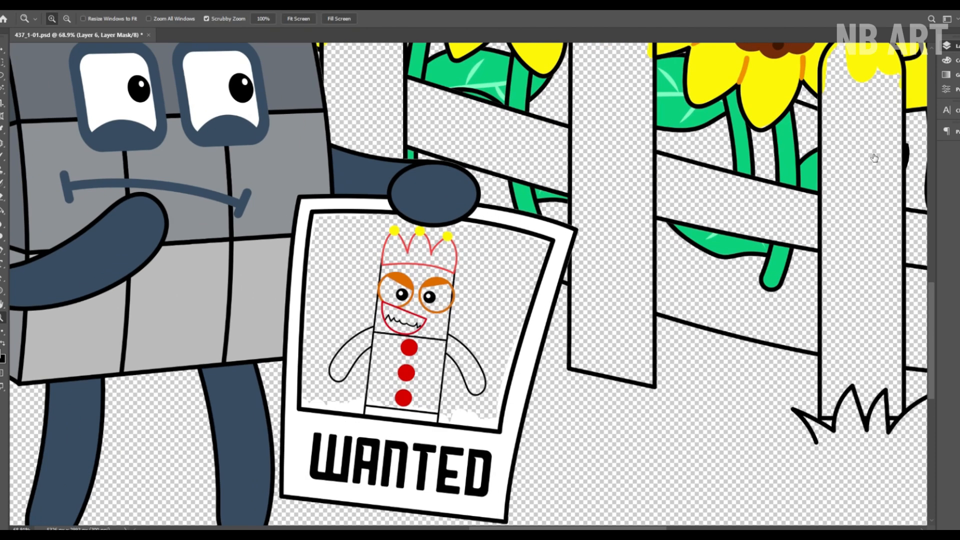
mouse_move(314, 218)
mouse_down()
mouse_move(382, 219)
mouse_move(517, 365)
mouse_move(308, 412)
mouse_move(364, 307)
mouse_move(438, 311)
mouse_move(532, 292)
mouse_move(437, 350)
mouse_move(324, 359)
mouse_up()
Step: Paint the poster character's body yellow and both of its arms dark red
key(z)
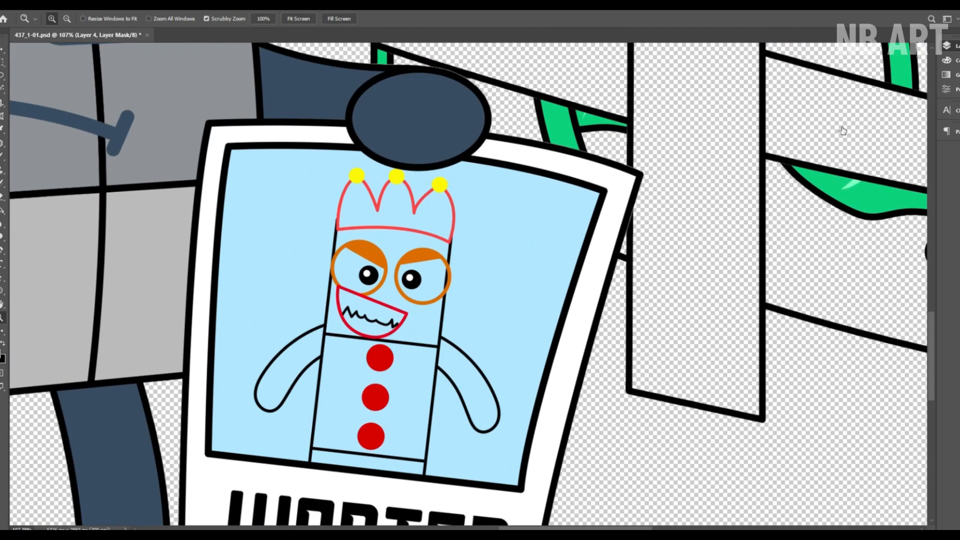
key(b)
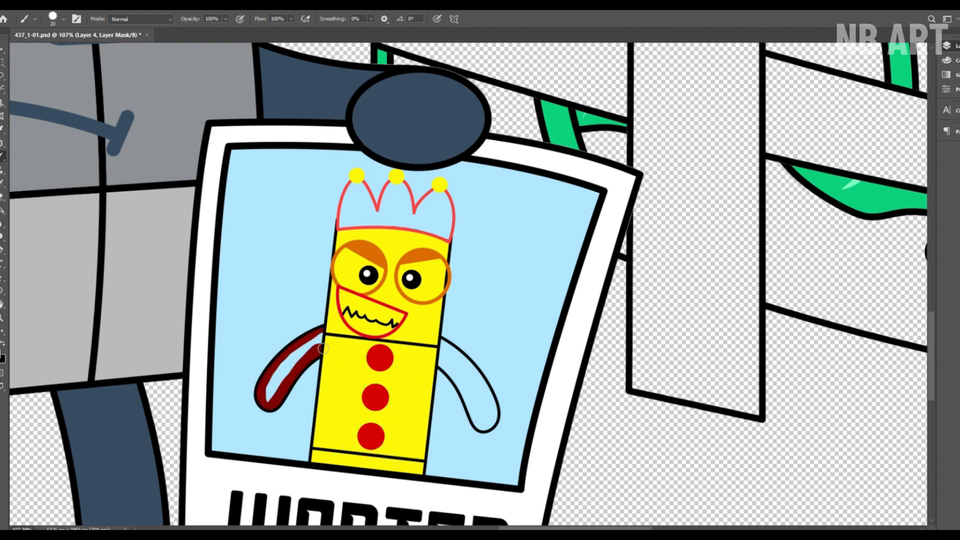
drag(324, 348, 274, 392)
key(ctrl+space)
drag(441, 426, 468, 426)
mouse_move(444, 312)
mouse_down()
mouse_move(482, 387)
mouse_move(487, 373)
mouse_move(500, 399)
mouse_up()
key(space)
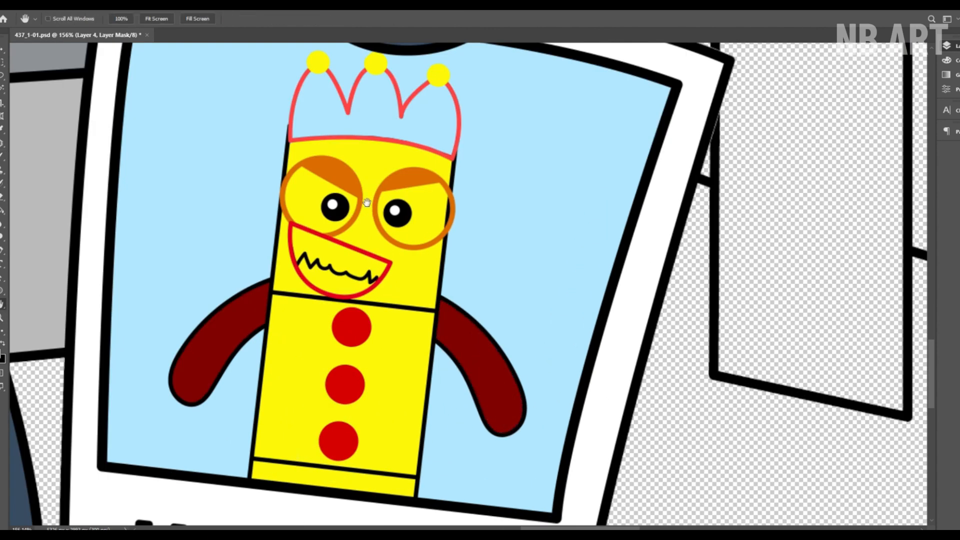
Step: Paint the poster character's crown red and its eyes and teeth white
drag(367, 202, 354, 335)
mouse_move(394, 280)
mouse_down()
mouse_move(430, 248)
mouse_move(367, 235)
mouse_move(309, 248)
mouse_up()
key(space)
drag(320, 300, 321, 172)
click(867, 119)
mouse_move(314, 234)
mouse_down()
mouse_move(320, 260)
mouse_move(350, 279)
mouse_move(400, 220)
mouse_move(419, 230)
mouse_up()
key(z)
click(309, 19)
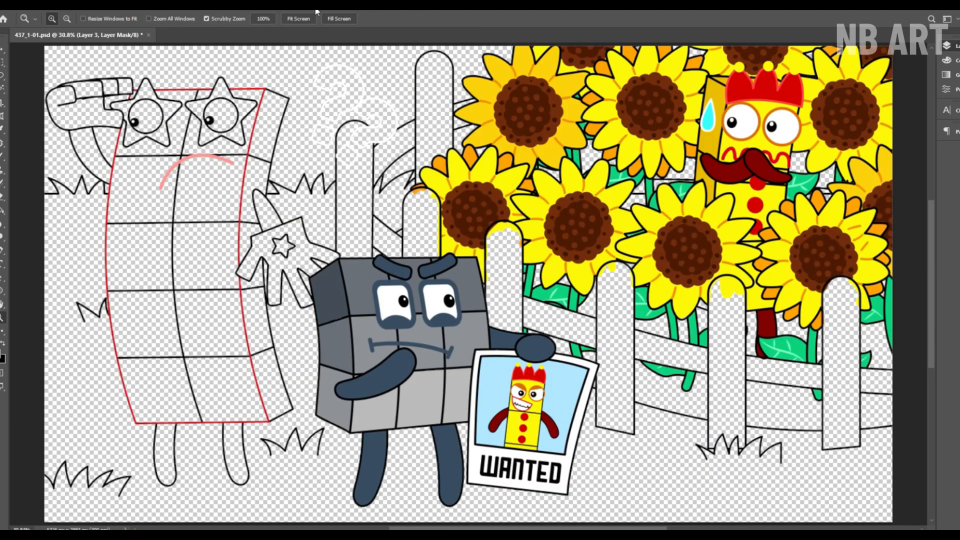
Step: Roughly fill the front face of the tall star-glasses block character with white
click(856, 197)
key(b)
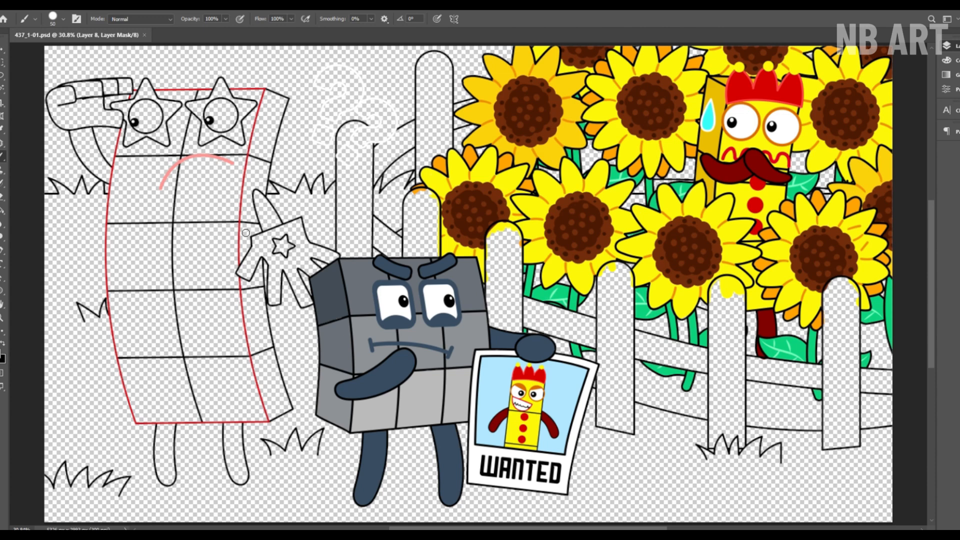
drag(152, 104, 176, 100)
mouse_move(216, 189)
mouse_down()
mouse_move(205, 324)
mouse_move(155, 319)
mouse_move(140, 410)
mouse_move(192, 325)
mouse_move(242, 384)
mouse_up()
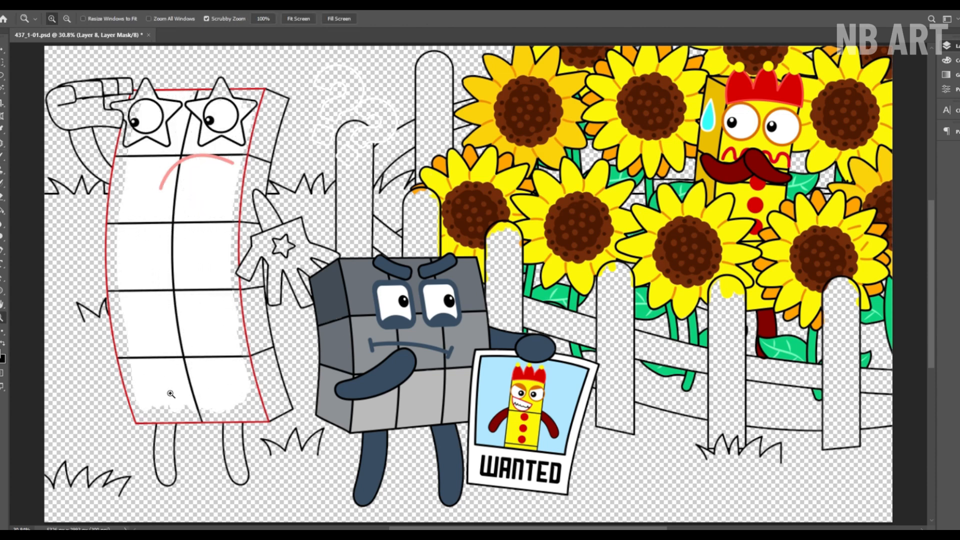
Step: Fill the remaining gaps along the edges of the tall character's front face with white
drag(171, 394, 210, 394)
drag(149, 342, 310, 325)
key(bracketleft)
key(bracketleft)
key(bracketleft)
mouse_move(283, 414)
mouse_down()
mouse_move(287, 405)
mouse_move(347, 411)
mouse_up()
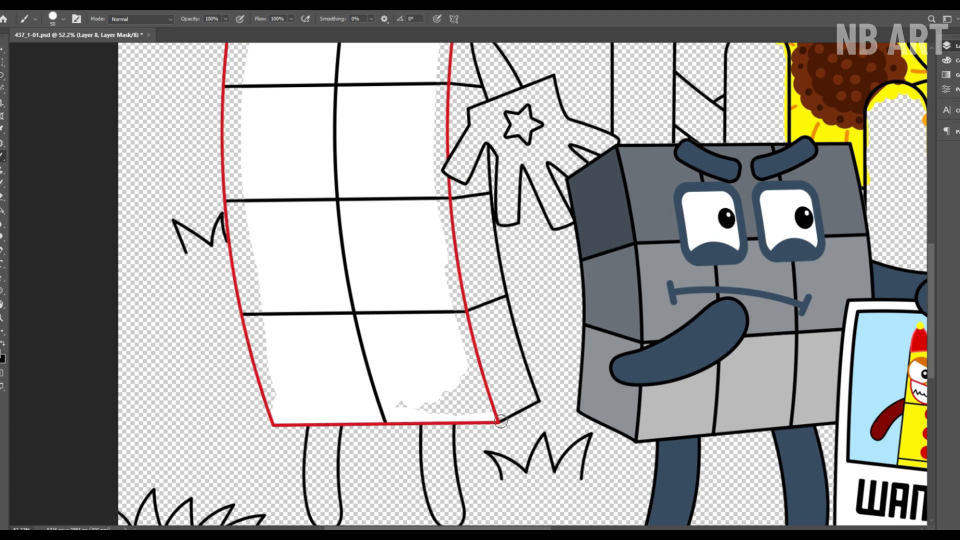
drag(500, 421, 456, 393)
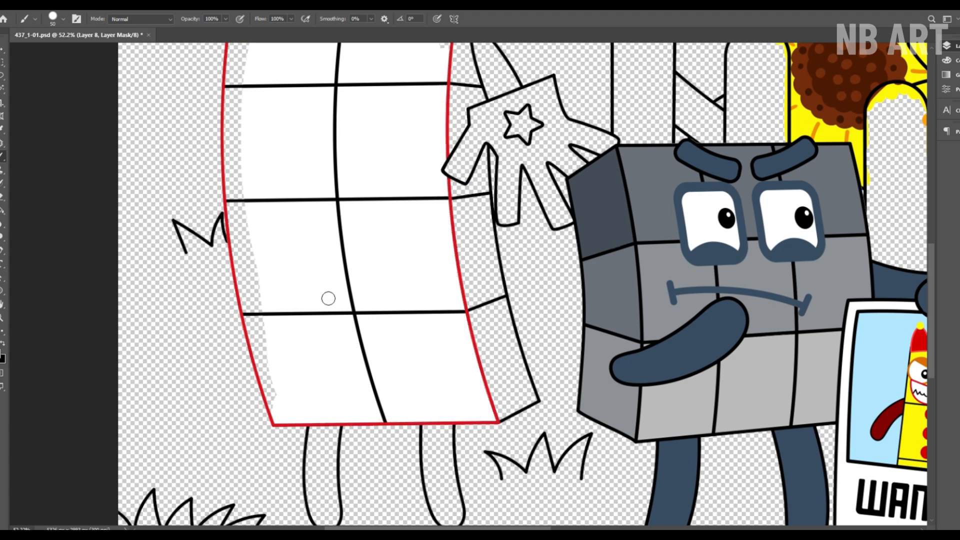
drag(251, 229, 240, 218)
scroll(243, 44, up, 6)
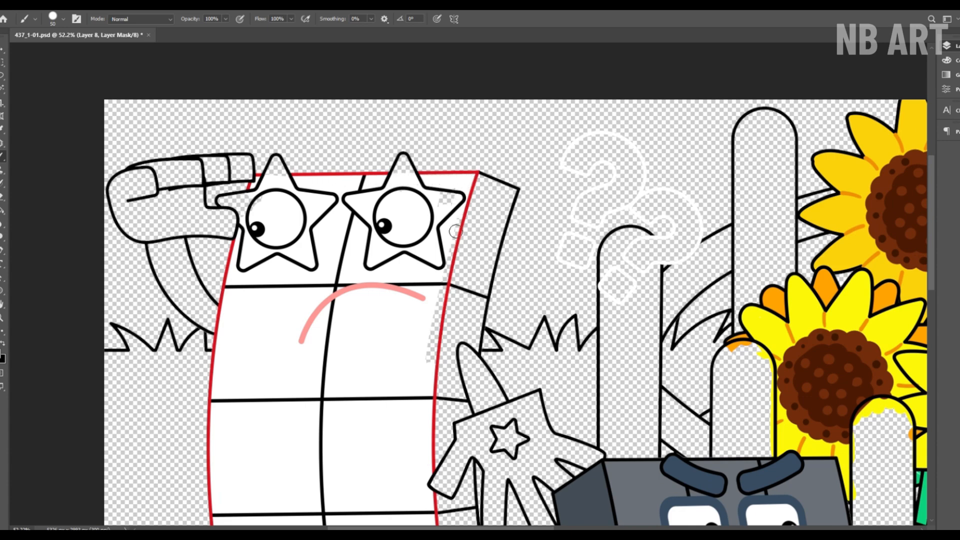
drag(393, 275, 350, 275)
Step: Paint both star-shaped glasses of the tall character red
drag(385, 199, 439, 198)
click(842, 171)
drag(262, 182, 206, 229)
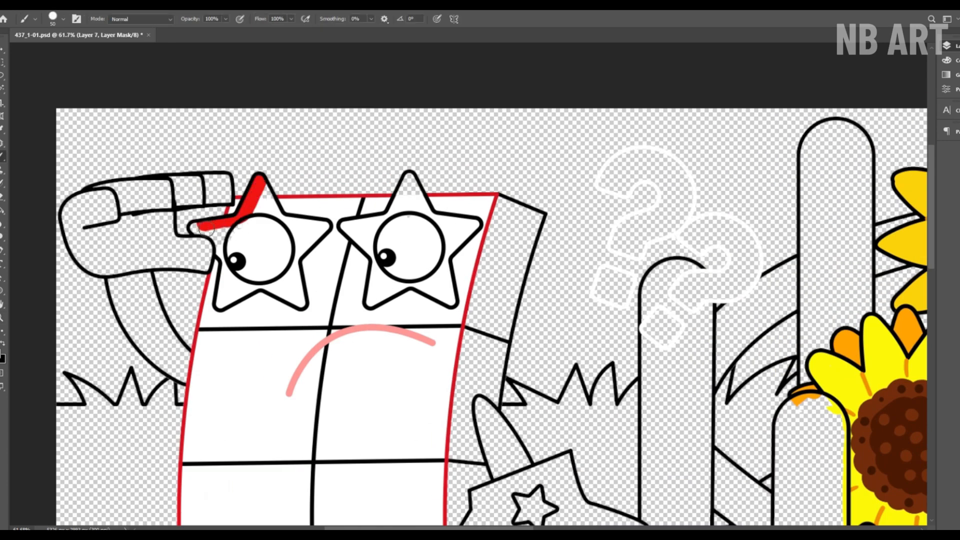
mouse_move(226, 302)
mouse_down()
mouse_move(258, 295)
mouse_move(304, 257)
mouse_up()
mouse_move(237, 225)
mouse_down()
mouse_move(263, 221)
mouse_move(295, 310)
mouse_up()
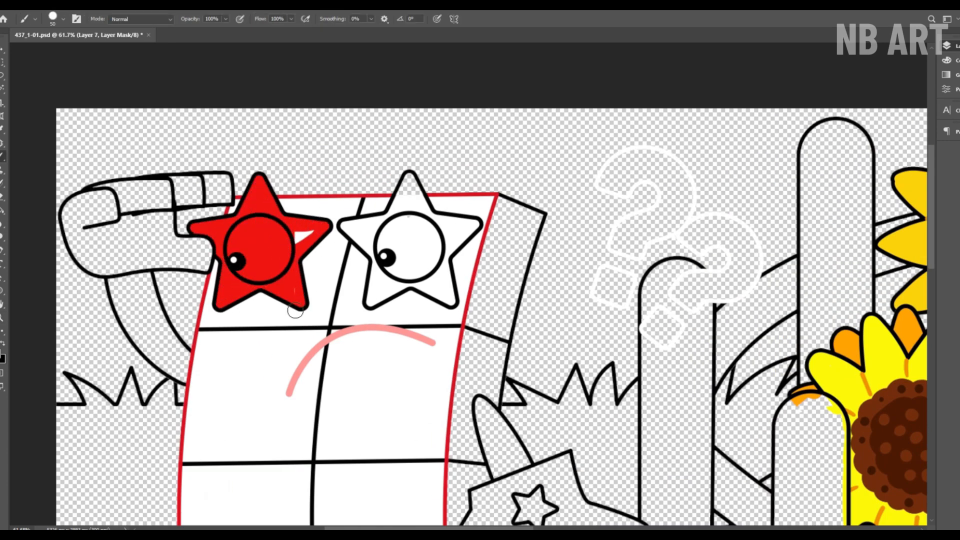
mouse_move(396, 218)
mouse_down()
mouse_move(412, 285)
mouse_move(453, 304)
mouse_move(484, 223)
mouse_move(419, 188)
mouse_move(382, 257)
mouse_move(417, 275)
mouse_move(451, 273)
mouse_up()
Step: Paint the tall character's eyes white inside the red stars and save the document
drag(393, 227, 431, 249)
mouse_move(247, 225)
mouse_down()
mouse_move(291, 260)
mouse_move(268, 256)
mouse_up()
key(z)
drag(319, 199, 318, 14)
key(ctrl+0)
key(ctrl+s)
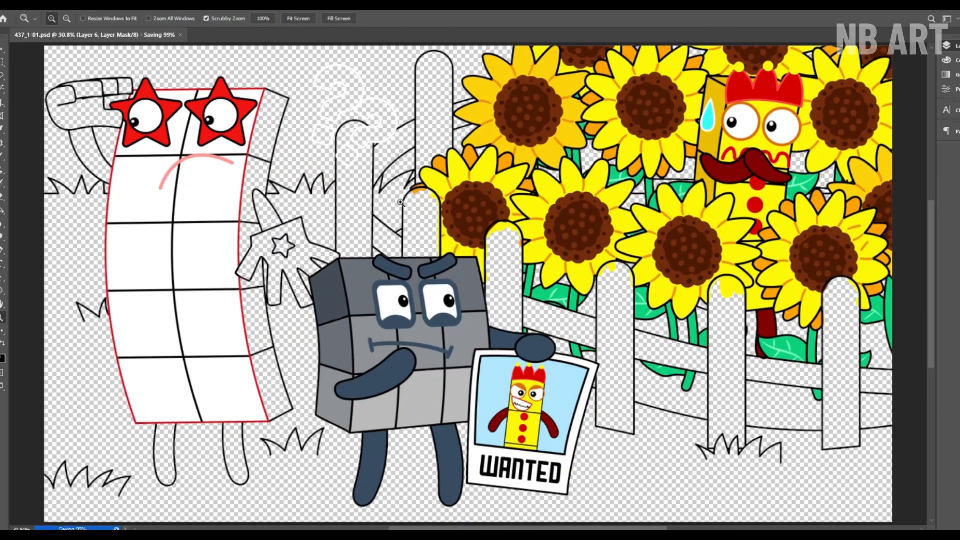
Step: Paint the tall character's lowered arm above the glove dark red
key(b)
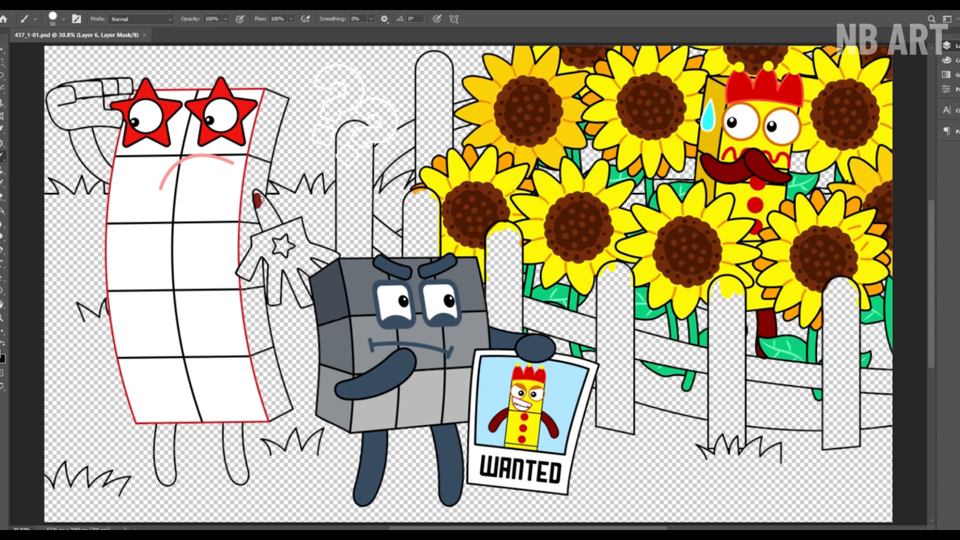
key(z)
mouse_move(259, 200)
mouse_down()
mouse_move(268, 220)
mouse_move(259, 372)
mouse_up()
key(b)
drag(276, 257, 323, 247)
scroll(280, 249, down, 3)
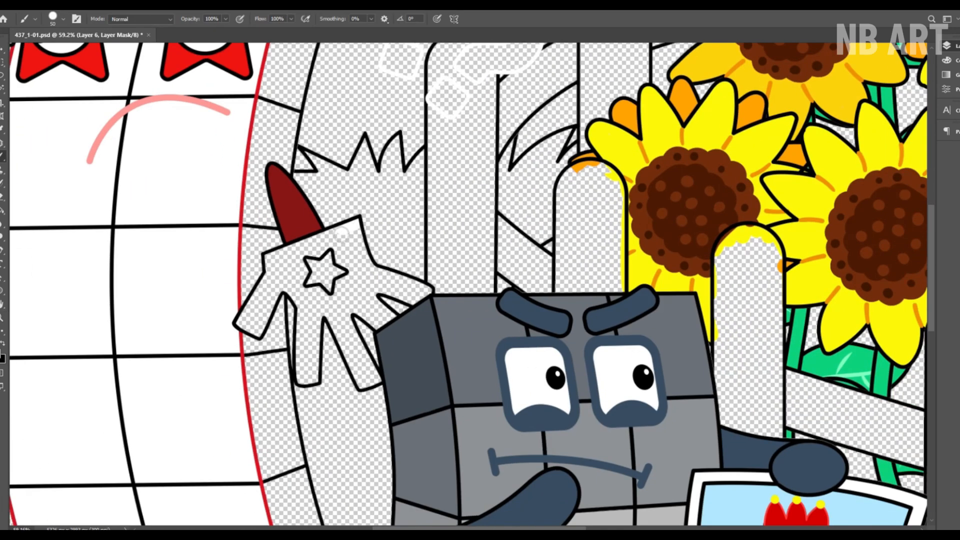
Step: Paint the glove on the lowered arm white and its star red
mouse_move(245, 325)
mouse_down()
mouse_move(306, 322)
mouse_move(318, 372)
mouse_move(327, 309)
mouse_move(366, 310)
mouse_up()
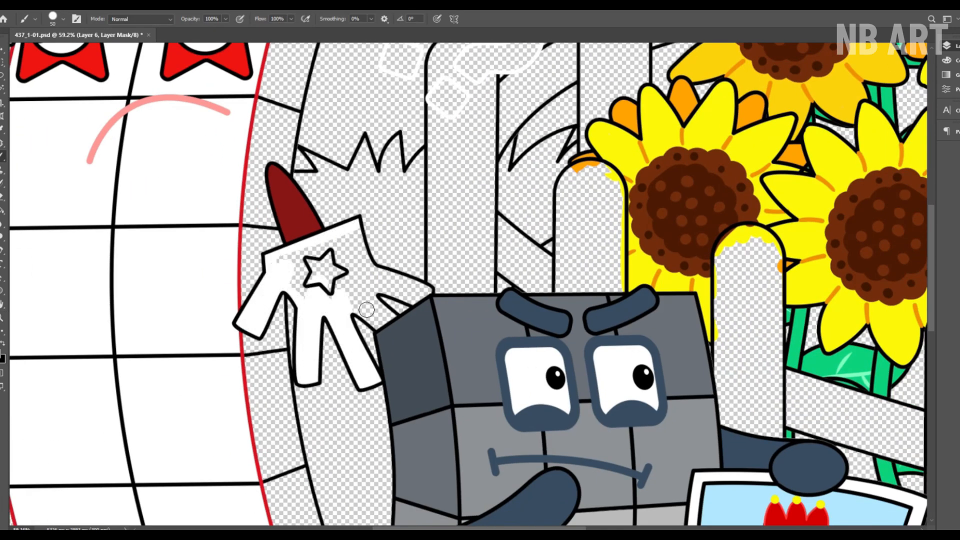
mouse_move(410, 285)
mouse_down()
mouse_move(357, 266)
mouse_move(359, 243)
mouse_move(368, 268)
mouse_move(341, 299)
mouse_up()
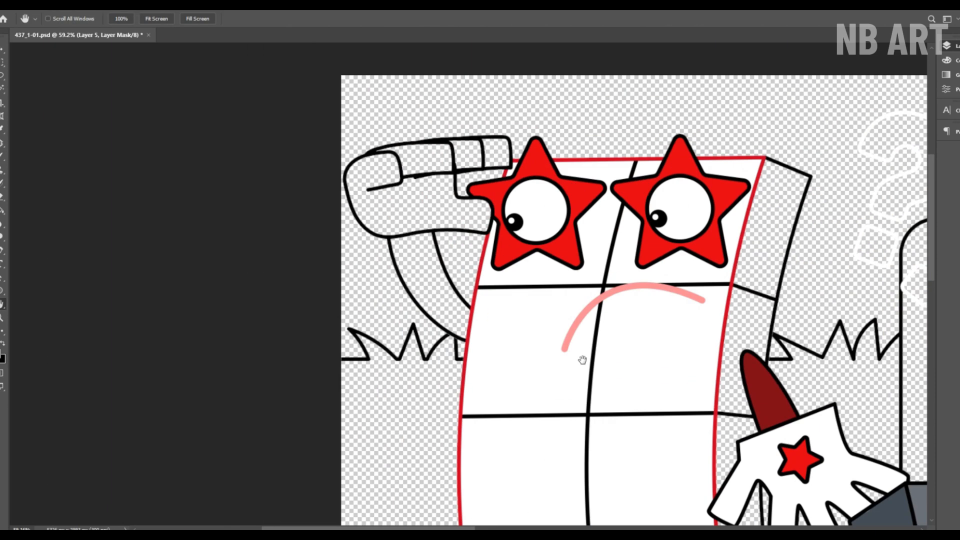
mouse_move(432, 242)
mouse_down()
mouse_move(327, 282)
mouse_move(393, 351)
mouse_move(391, 364)
mouse_up()
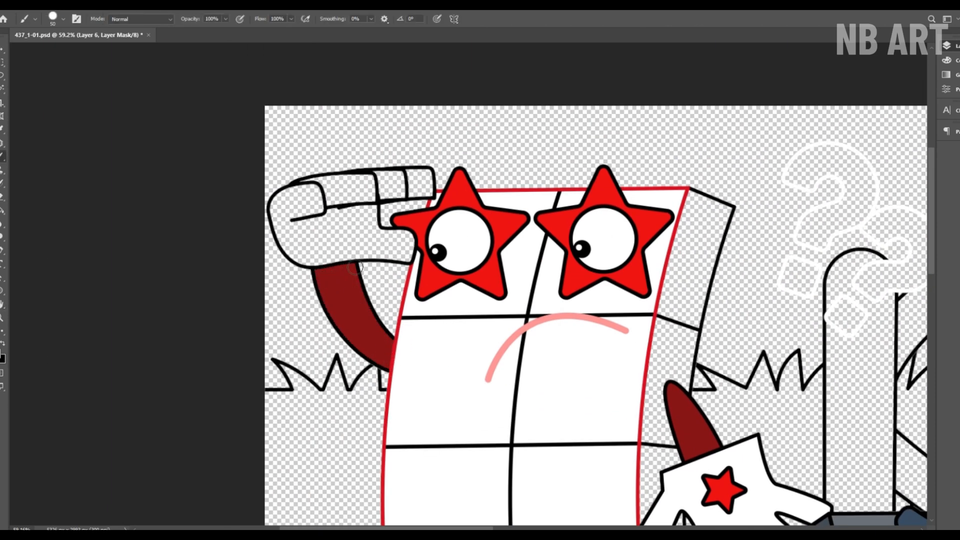
Step: Paint the saluting arm's glove and fingers white beside the star glasses
mouse_move(355, 267)
mouse_down()
mouse_move(378, 239)
mouse_move(373, 254)
mouse_move(290, 244)
mouse_move(286, 219)
mouse_move(357, 216)
mouse_up()
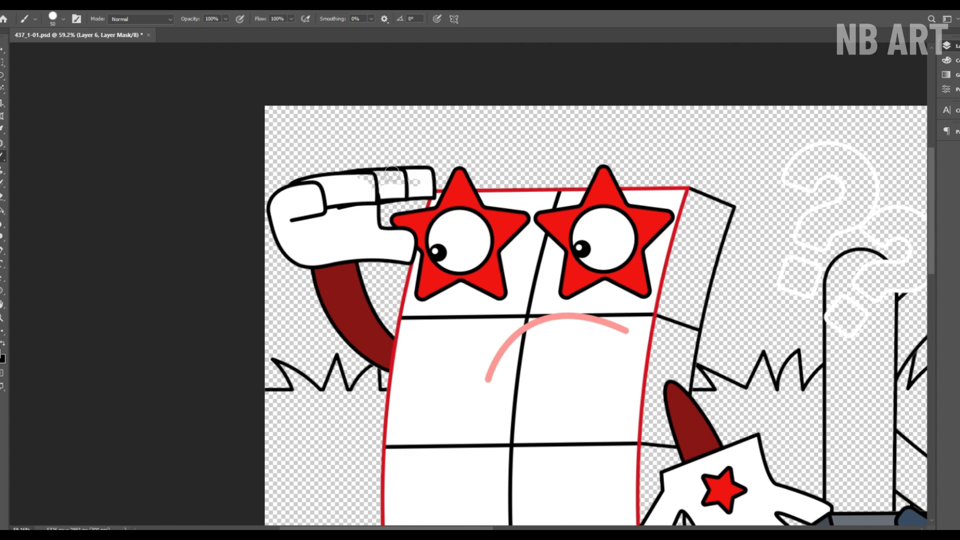
drag(392, 174, 416, 181)
drag(410, 289, 391, 294)
Step: Paint both legs of the tall character dark red
drag(499, 475, 408, 110)
drag(432, 277, 460, 276)
mouse_move(450, 241)
mouse_down()
mouse_move(460, 324)
mouse_move(471, 239)
mouse_move(464, 330)
mouse_up()
drag(341, 240, 337, 305)
drag(350, 325, 357, 245)
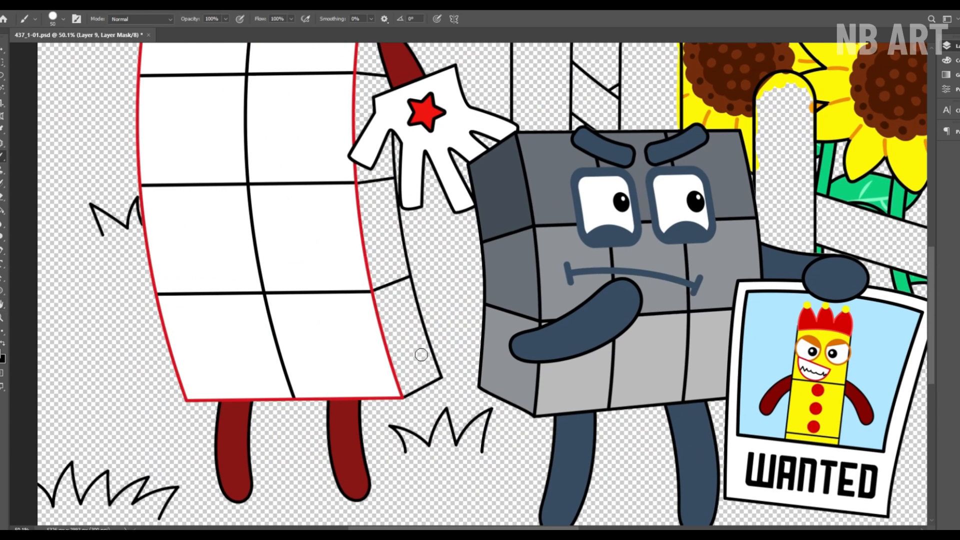
Step: Paint the side face of the tall character red from its base to its top
mouse_move(420, 354)
mouse_down()
mouse_move(417, 295)
mouse_move(380, 200)
mouse_move(395, 150)
mouse_move(370, 180)
mouse_up()
key(h)
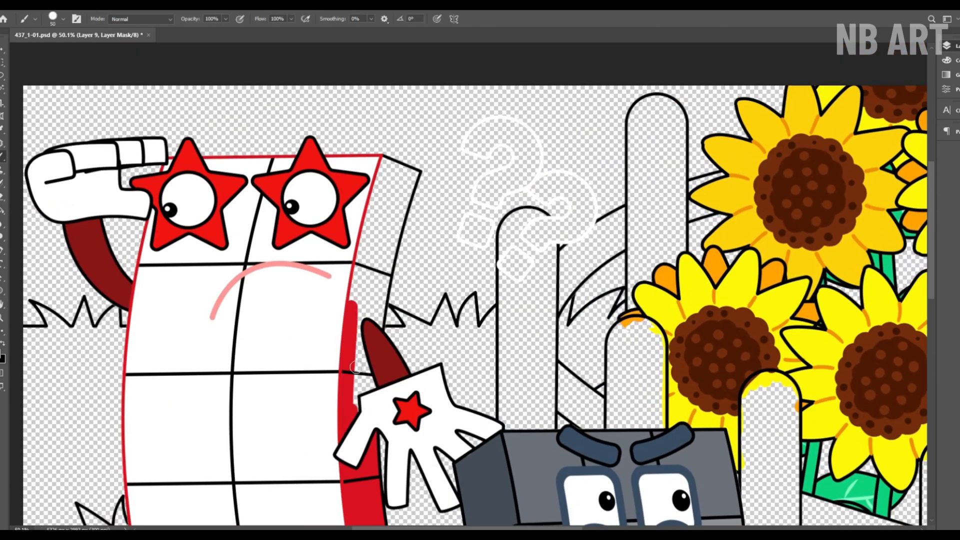
drag(355, 430, 395, 180)
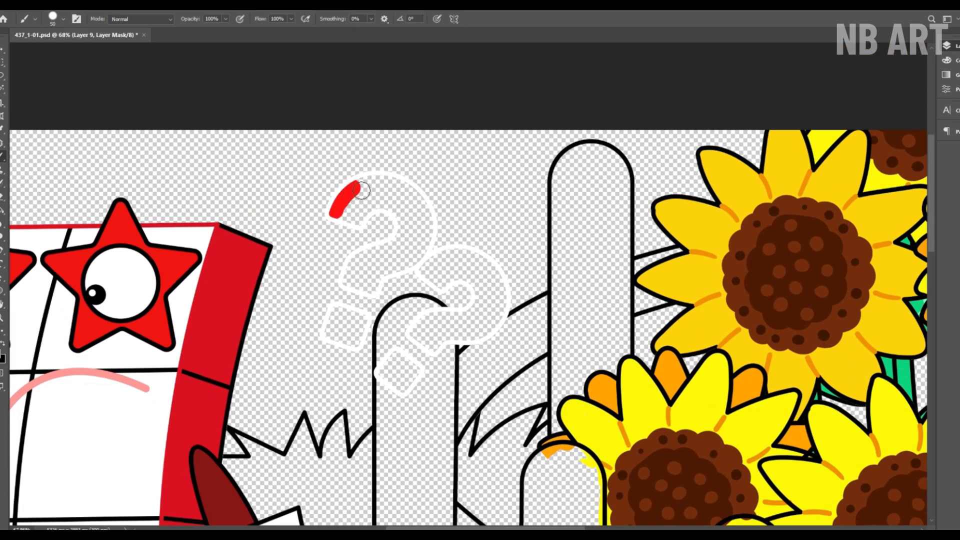
Step: Paint both question marks red inside their white outlines and save the document
mouse_move(344, 192)
mouse_down()
mouse_move(375, 273)
mouse_move(350, 210)
mouse_move(364, 271)
mouse_move(345, 333)
mouse_up()
mouse_move(408, 389)
mouse_down()
mouse_move(478, 284)
mouse_move(446, 344)
mouse_up()
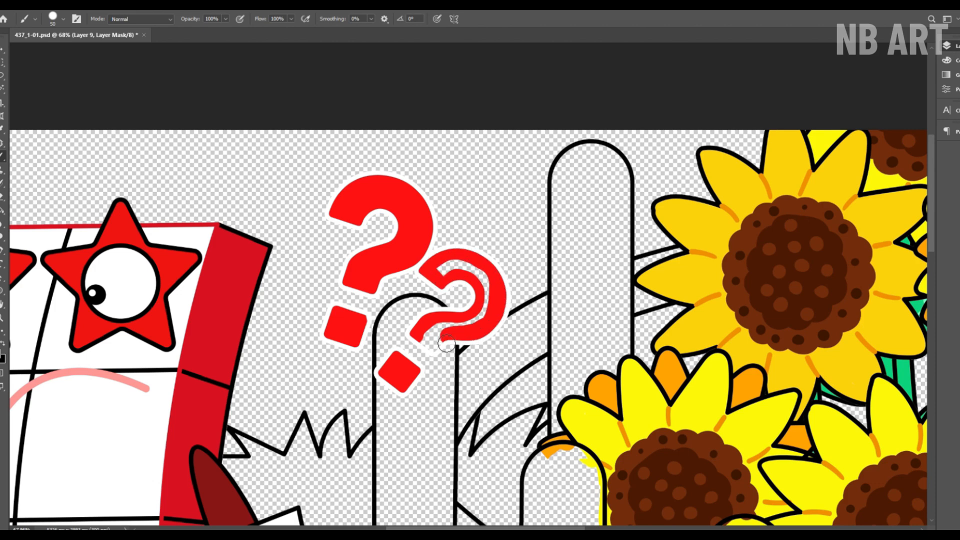
scroll(460, 235, down, 6)
key(z)
click(298, 18)
key(ctrl+s)
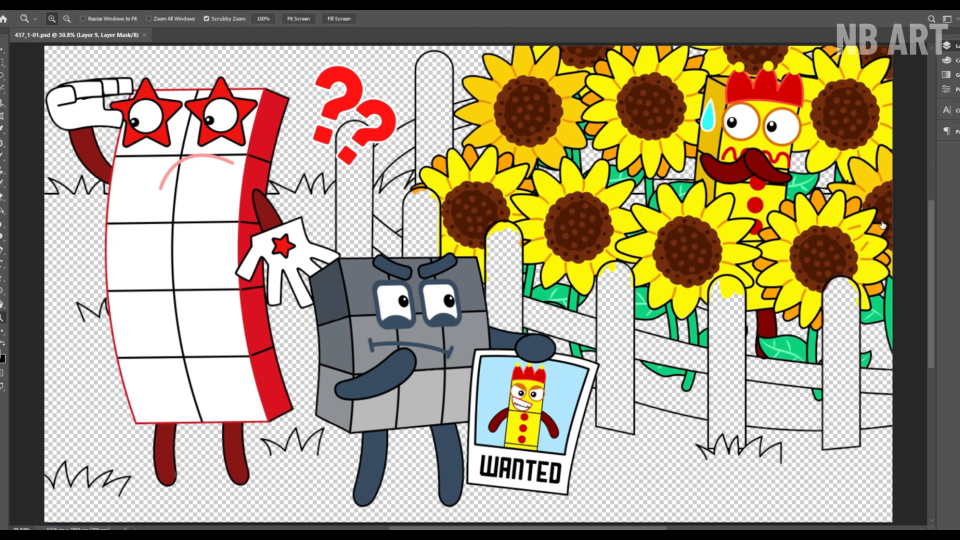
Step: Paint the tallest fence post and the upper rail sections beside it white
key(b)
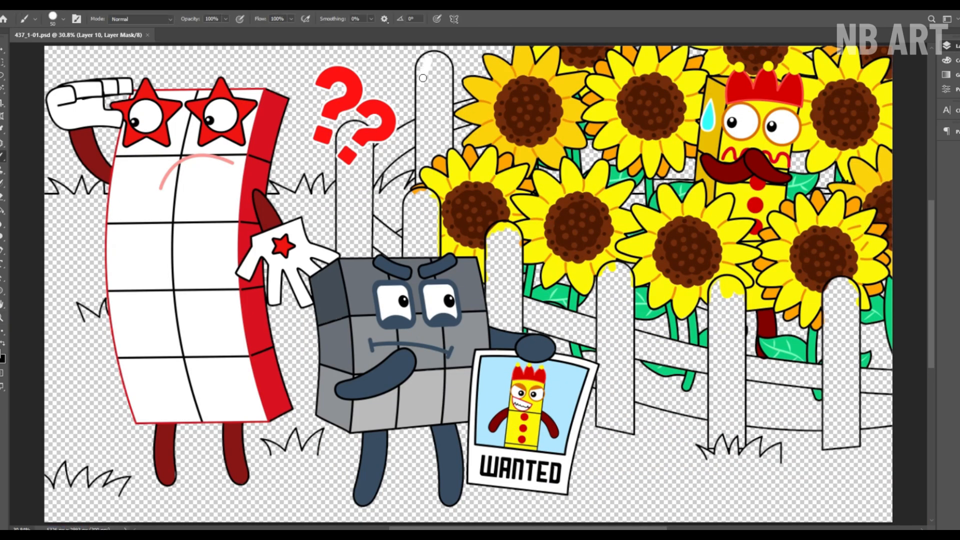
mouse_move(423, 78)
mouse_down()
mouse_move(454, 150)
mouse_move(456, 208)
mouse_up()
key(z)
key(b)
key(space)
drag(404, 209, 417, 136)
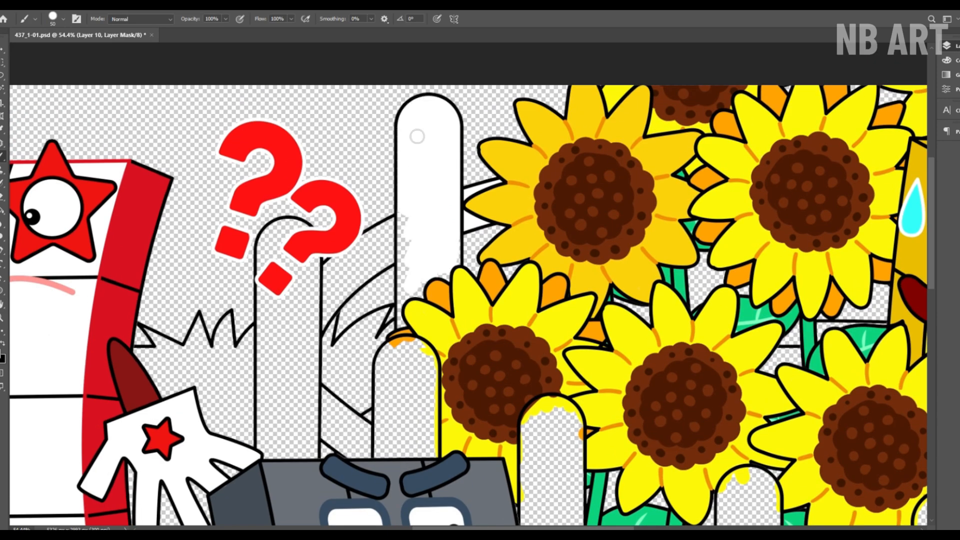
drag(397, 224, 324, 329)
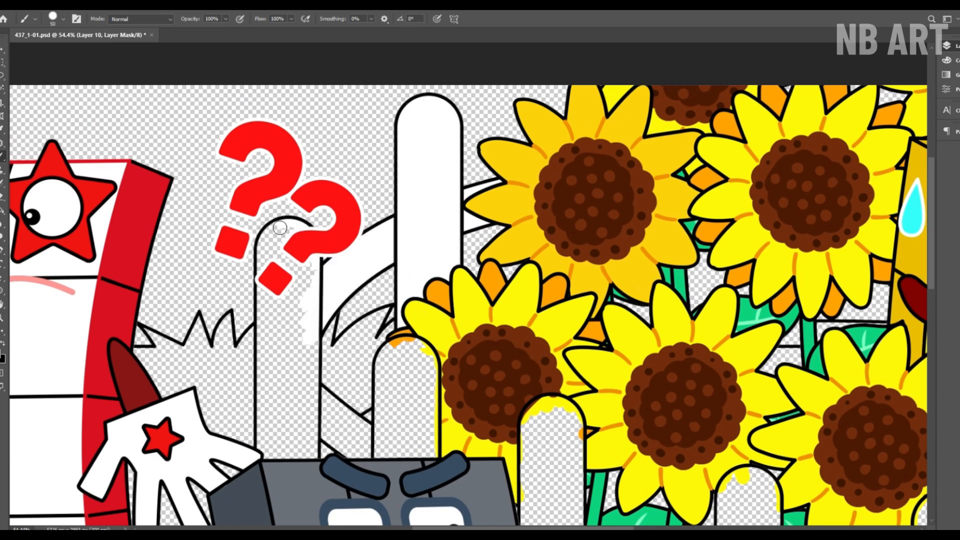
Step: Paint the fence post behind the question marks and the lower rail beside it white
drag(280, 228, 312, 270)
mouse_move(310, 460)
mouse_down()
mouse_move(291, 379)
mouse_move(309, 404)
mouse_up()
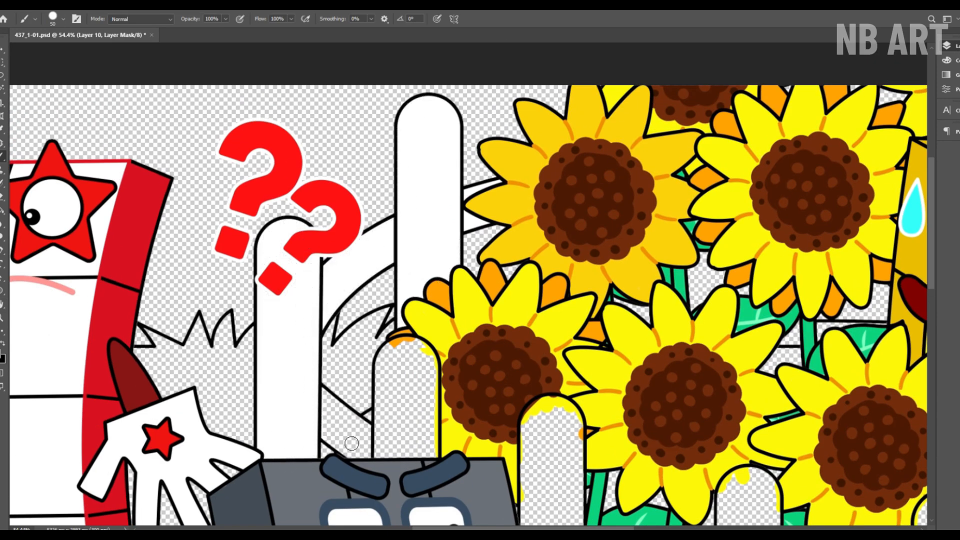
mouse_move(351, 444)
mouse_down()
mouse_move(381, 446)
mouse_move(261, 288)
mouse_move(320, 185)
mouse_move(278, 182)
mouse_move(277, 249)
mouse_up()
Step: Paint the fence post beside the grey character and the rail above the wanted poster white
key(space)
key(space)
drag(408, 287, 283, 215)
mouse_move(285, 328)
mouse_down()
mouse_move(284, 203)
mouse_move(334, 339)
mouse_move(296, 176)
mouse_move(322, 270)
mouse_move(220, 226)
mouse_up()
key(space)
mouse_move(219, 226)
mouse_down()
mouse_move(318, 258)
mouse_move(215, 260)
mouse_move(312, 271)
mouse_up()
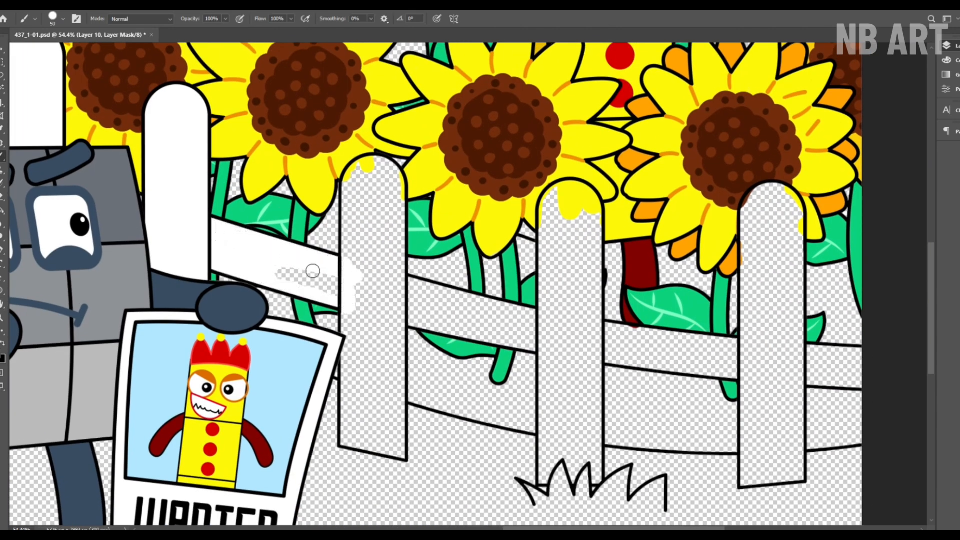
Step: Paint the fence post beside the wanted poster, the post behind the grass tuft and the rail between them white
mouse_move(348, 222)
mouse_down()
mouse_move(397, 310)
mouse_move(353, 288)
mouse_up()
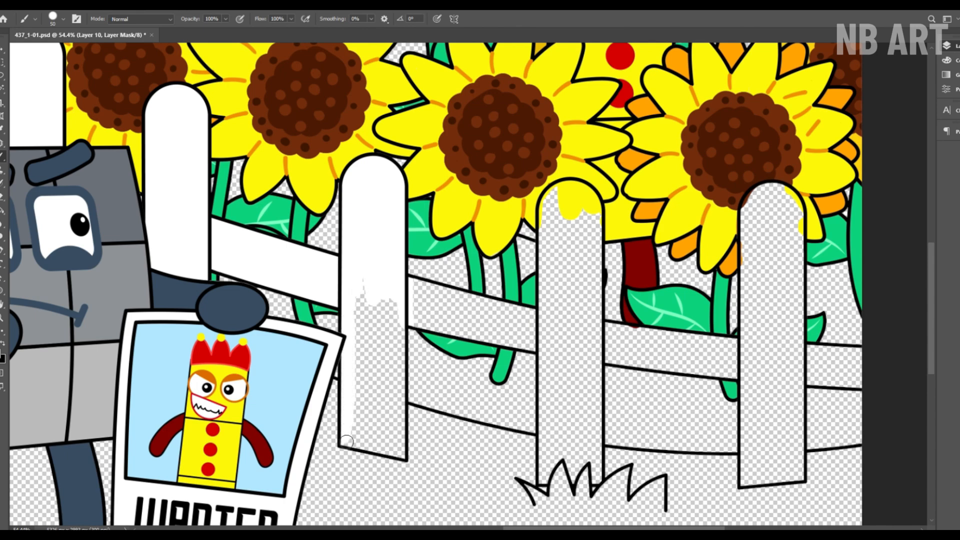
mouse_move(347, 441)
mouse_down()
mouse_move(392, 302)
mouse_move(388, 426)
mouse_up()
key(space)
mouse_move(416, 296)
mouse_down()
mouse_move(251, 268)
mouse_move(345, 320)
mouse_move(274, 274)
mouse_move(388, 292)
mouse_move(435, 460)
mouse_up()
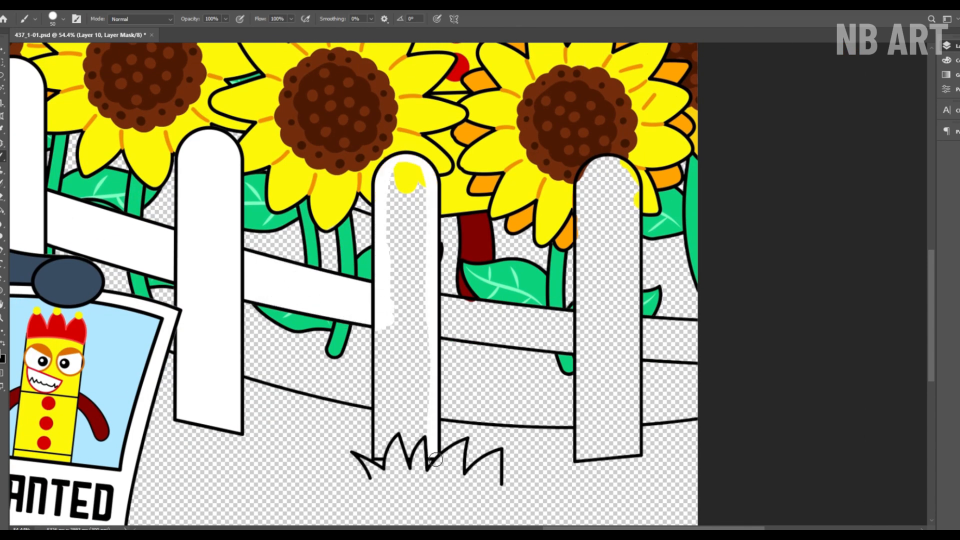
mouse_move(382, 442)
mouse_down()
mouse_move(392, 380)
mouse_move(426, 287)
mouse_move(415, 407)
mouse_up()
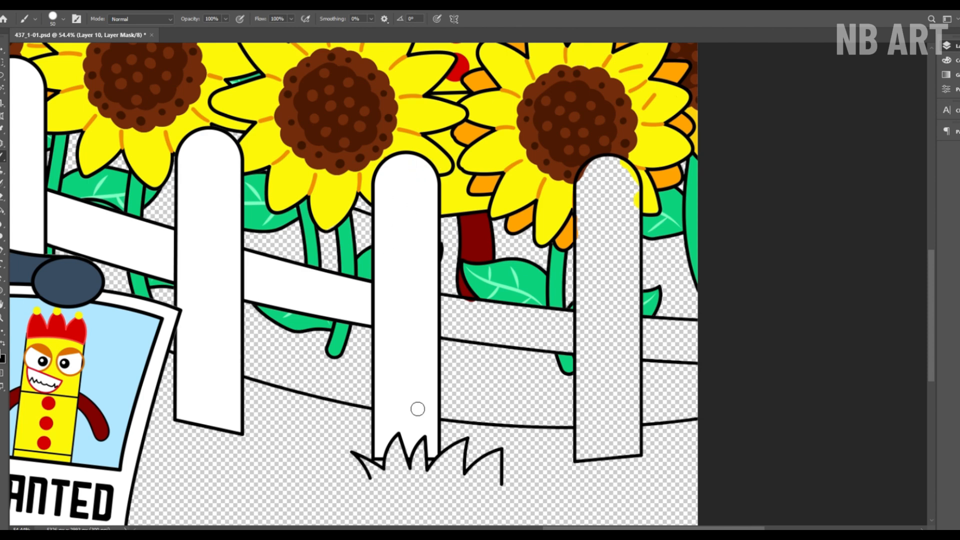
Step: Paint the remaining rail sections past the grass tuft and the last fence post white
key(space)
drag(561, 235, 433, 237)
mouse_move(333, 306)
mouse_down()
mouse_move(321, 331)
mouse_move(367, 332)
mouse_up()
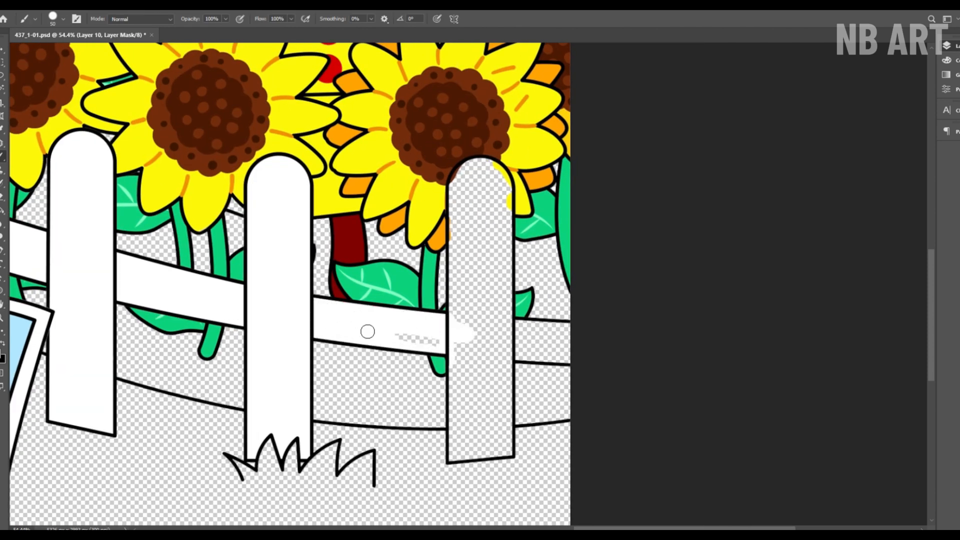
mouse_move(459, 255)
mouse_down()
mouse_move(498, 167)
mouse_move(467, 358)
mouse_move(503, 420)
mouse_move(464, 431)
mouse_move(498, 385)
mouse_up()
key(z)
click(306, 16)
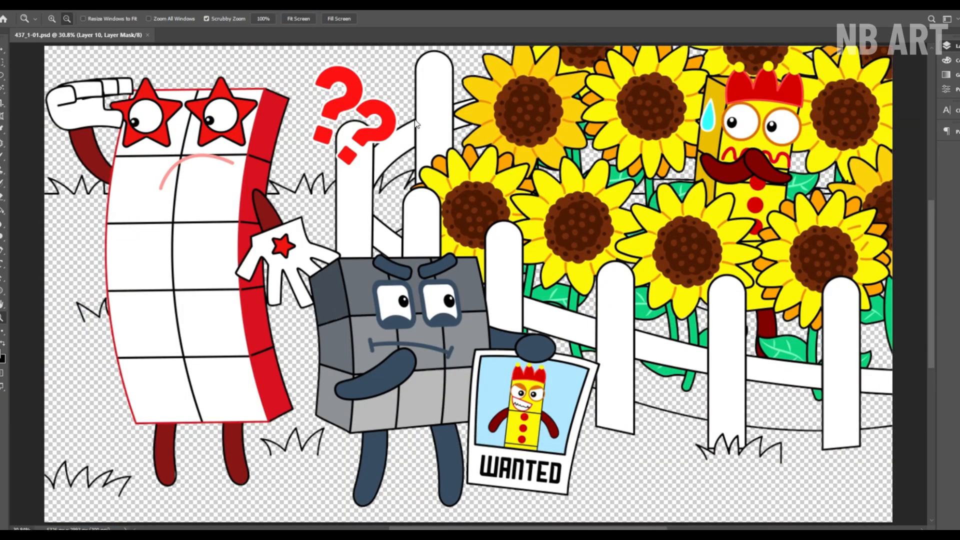
Step: Paint the soil beneath the sunflowers and behind the fence brown, and save the document
key(b)
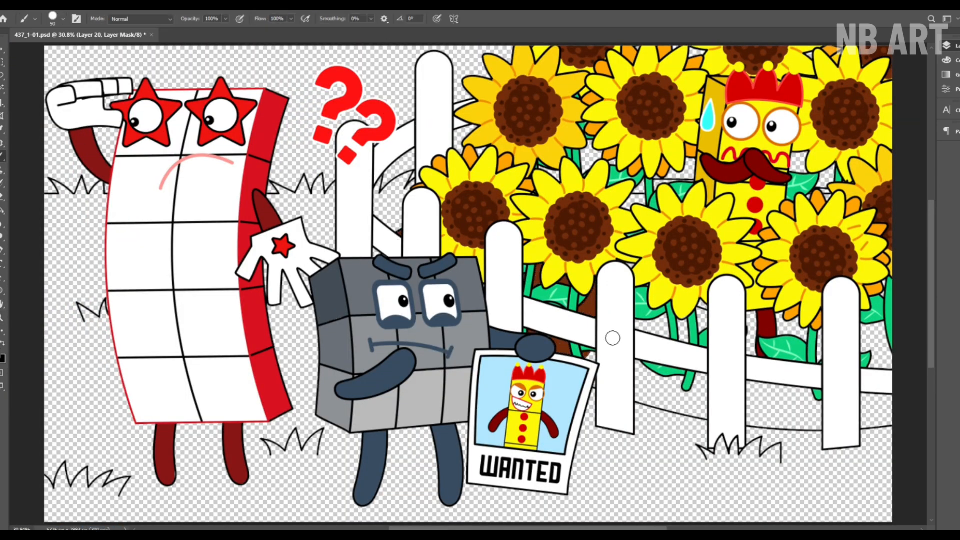
drag(612, 337, 361, 322)
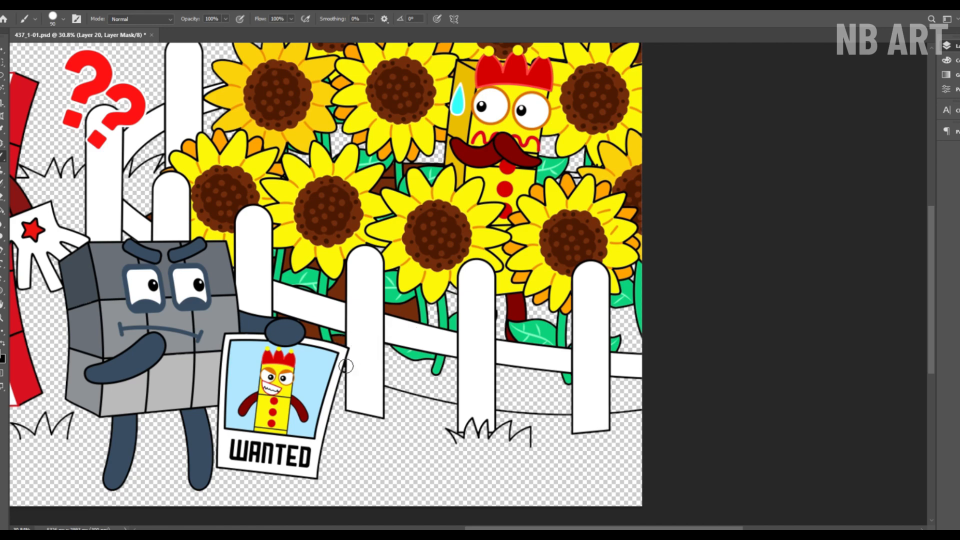
drag(346, 366, 384, 343)
drag(516, 404, 474, 372)
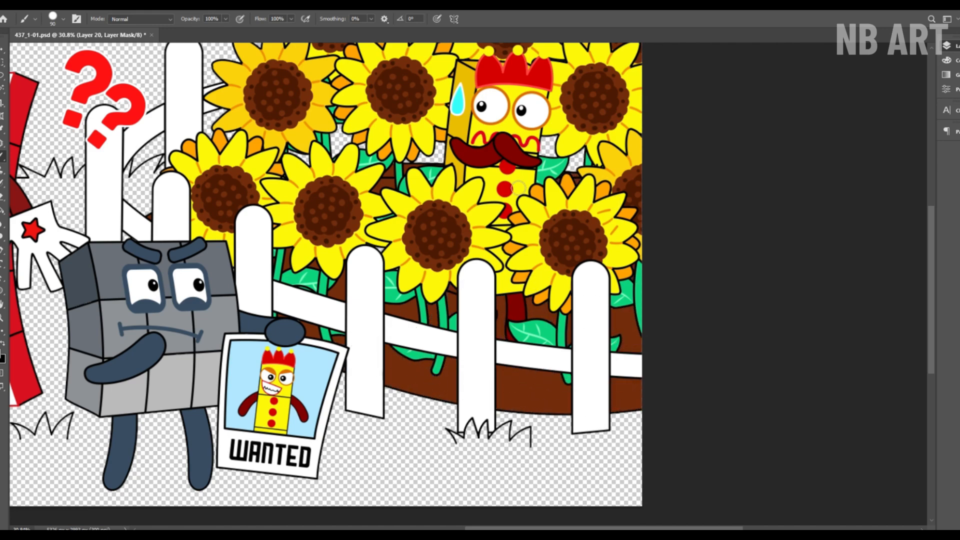
key(z)
drag(515, 235, 465, 236)
key(ctrl+0)
key(ctrl+s)
Step: Paint the sky behind the characters and fence light cyan, and paint the ground in front of the fence
key(b)
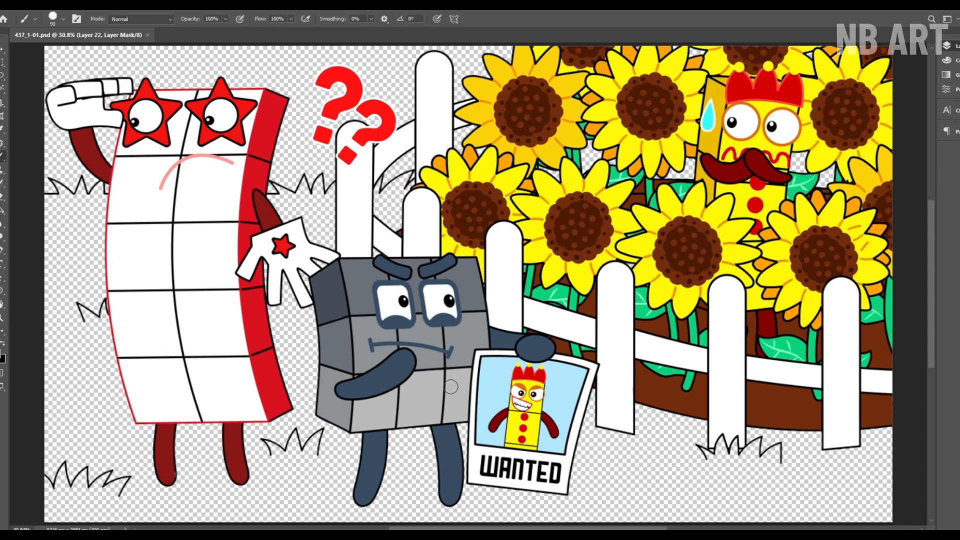
mouse_move(135, 195)
mouse_down()
mouse_move(120, 70)
mouse_move(236, 116)
mouse_move(320, 175)
mouse_move(488, 144)
mouse_move(380, 110)
mouse_move(704, 75)
mouse_up()
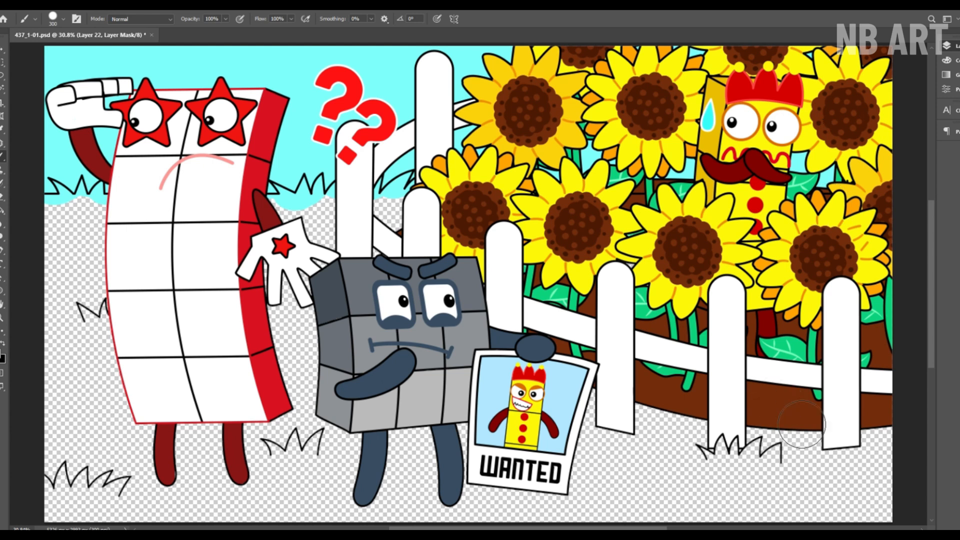
mouse_move(849, 389)
mouse_down()
mouse_move(750, 475)
mouse_move(450, 490)
mouse_move(377, 219)
mouse_move(310, 455)
mouse_move(270, 480)
mouse_move(125, 450)
mouse_move(119, 280)
mouse_move(70, 300)
mouse_move(350, 480)
mouse_up()
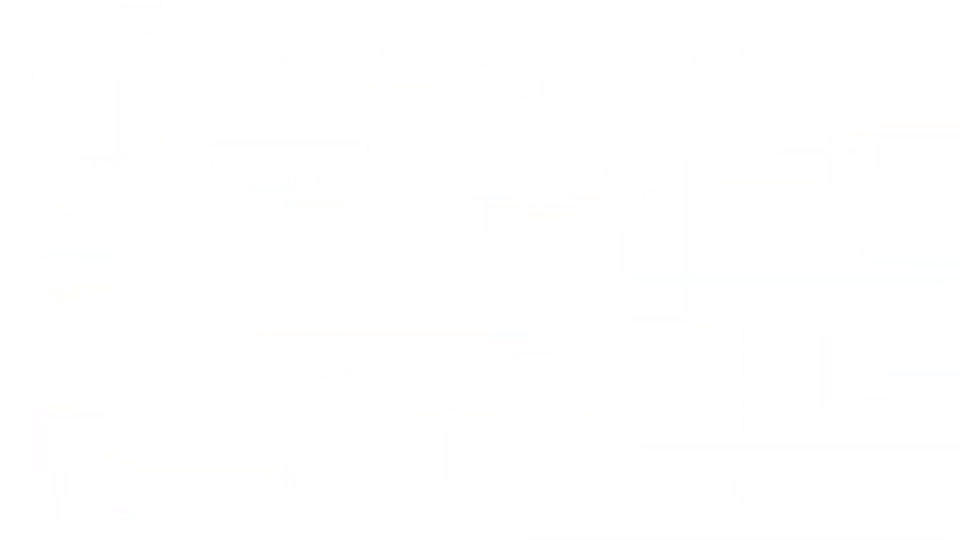